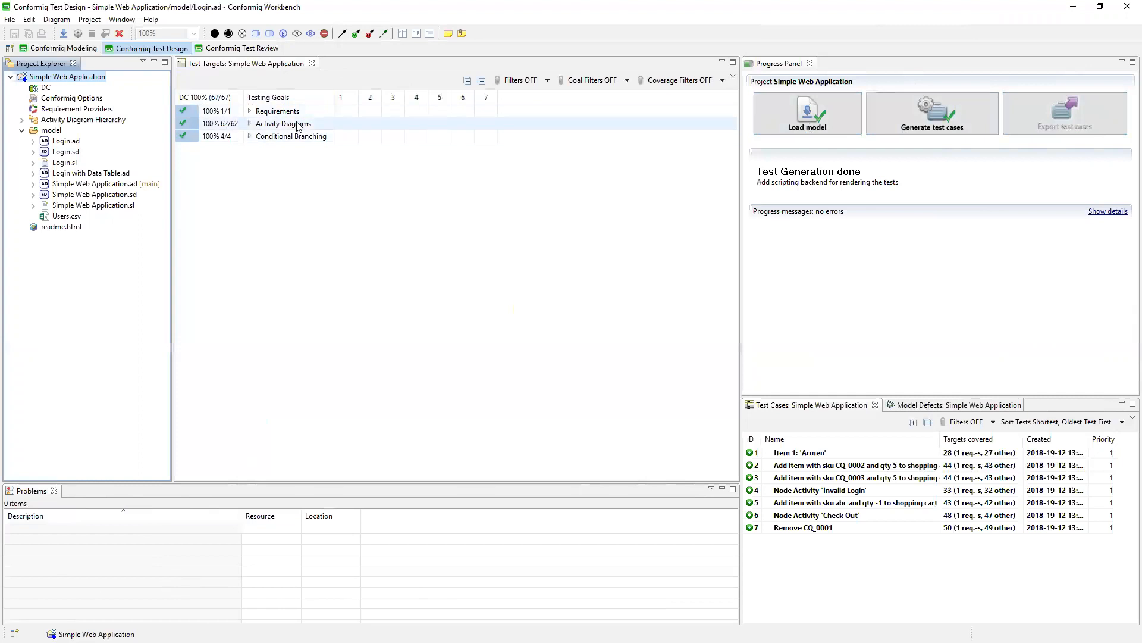
Expand all testing goals and examine which test cases cover the nodes, control flows and action invocations.
click(467, 81)
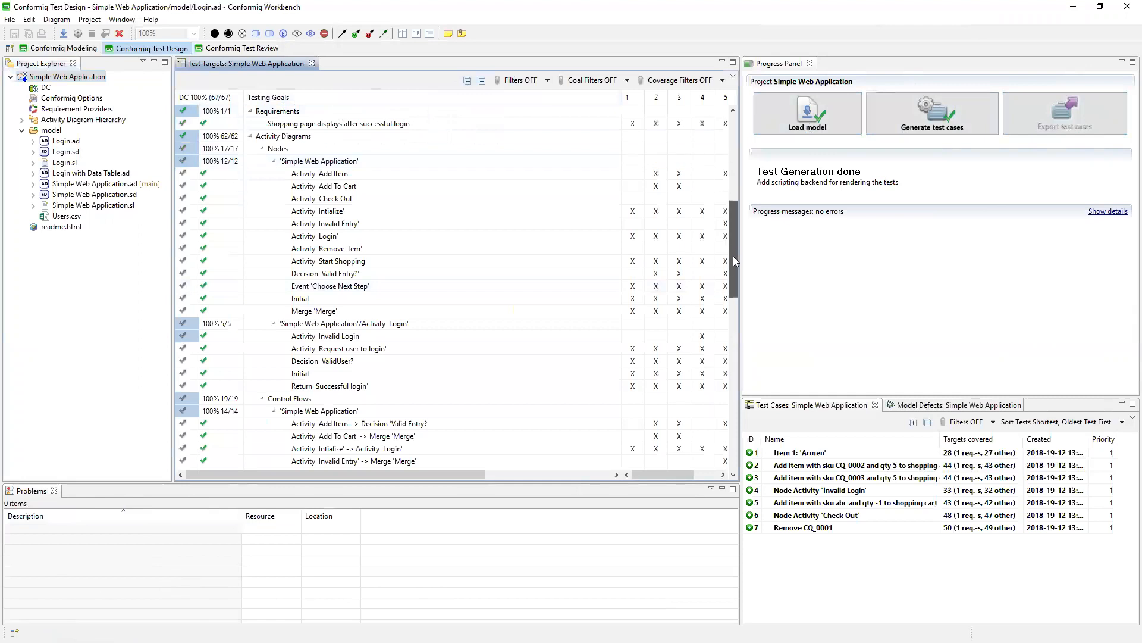
click(733, 256)
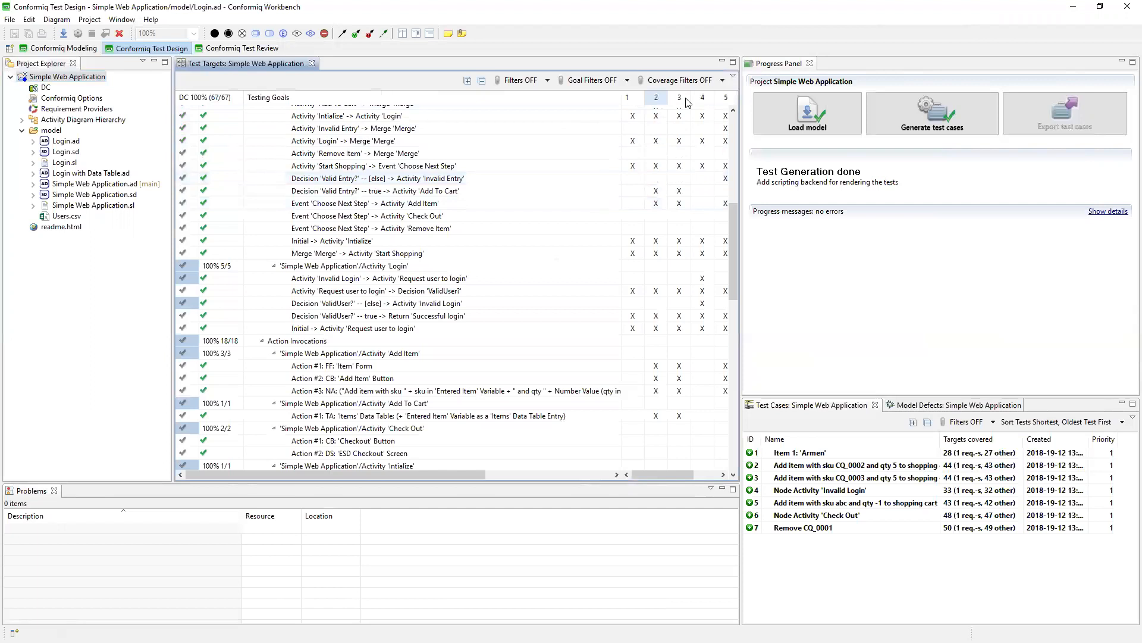
drag(735, 211, 732, 113)
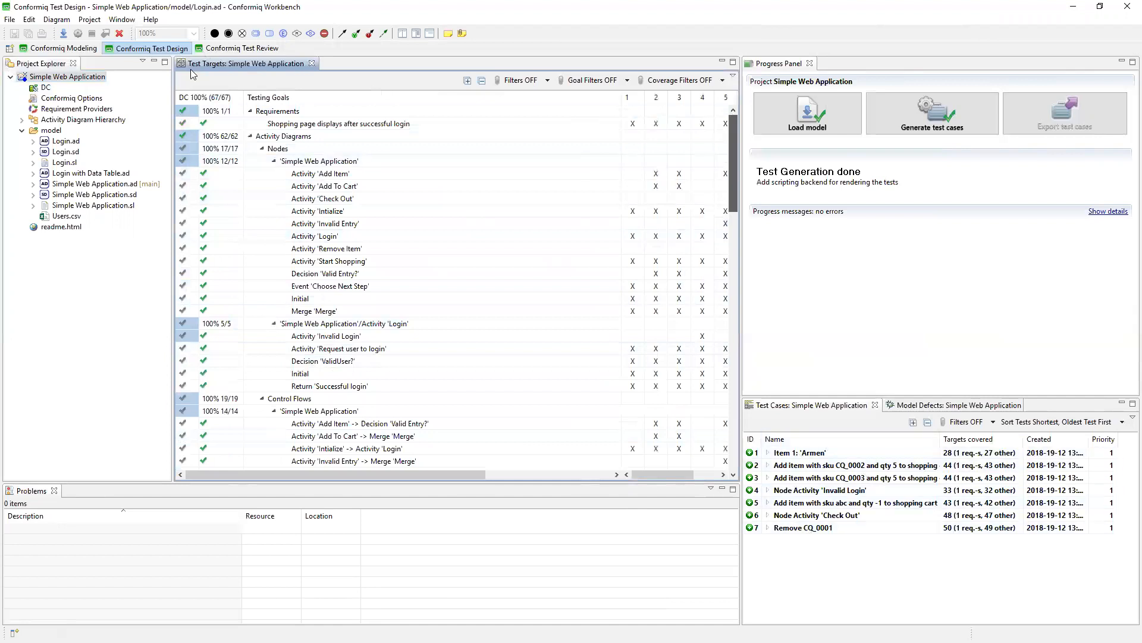
Switch to the Test Review perspective and inspect the steps of several generated test cases, including the one with sku abc and qty -1.
click(258, 49)
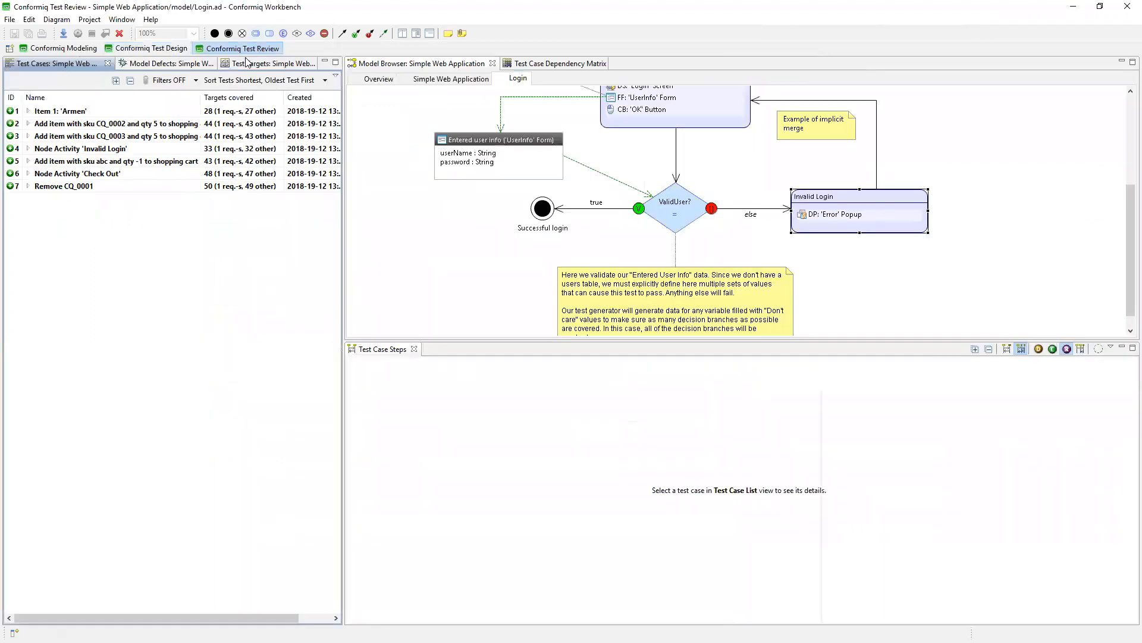
scroll(516, 254, up, 3)
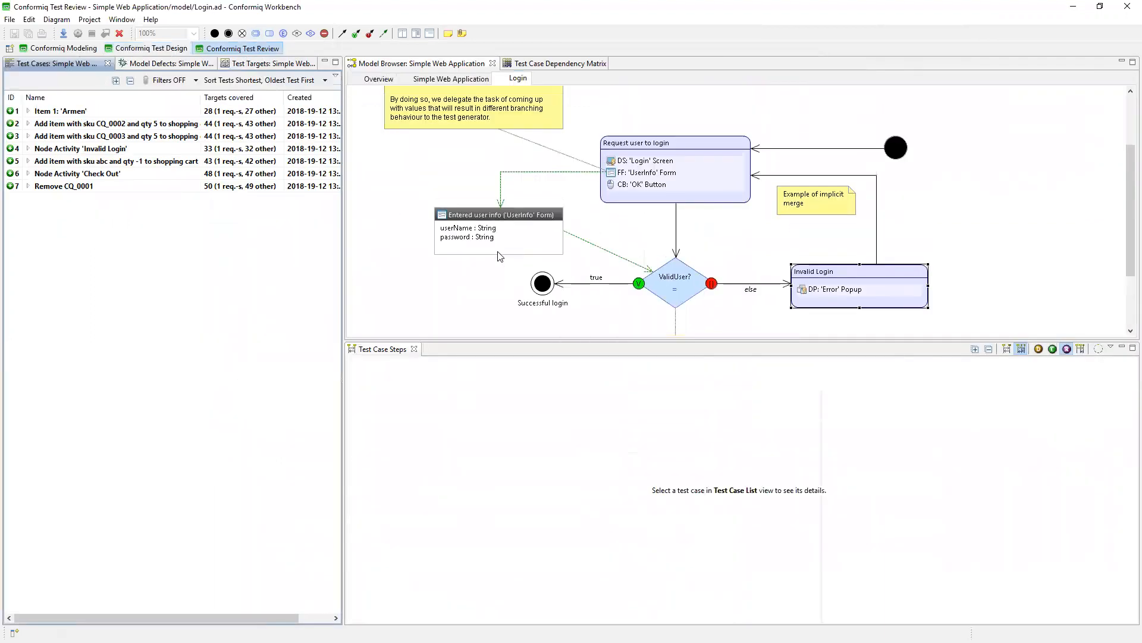
click(71, 111)
click(105, 126)
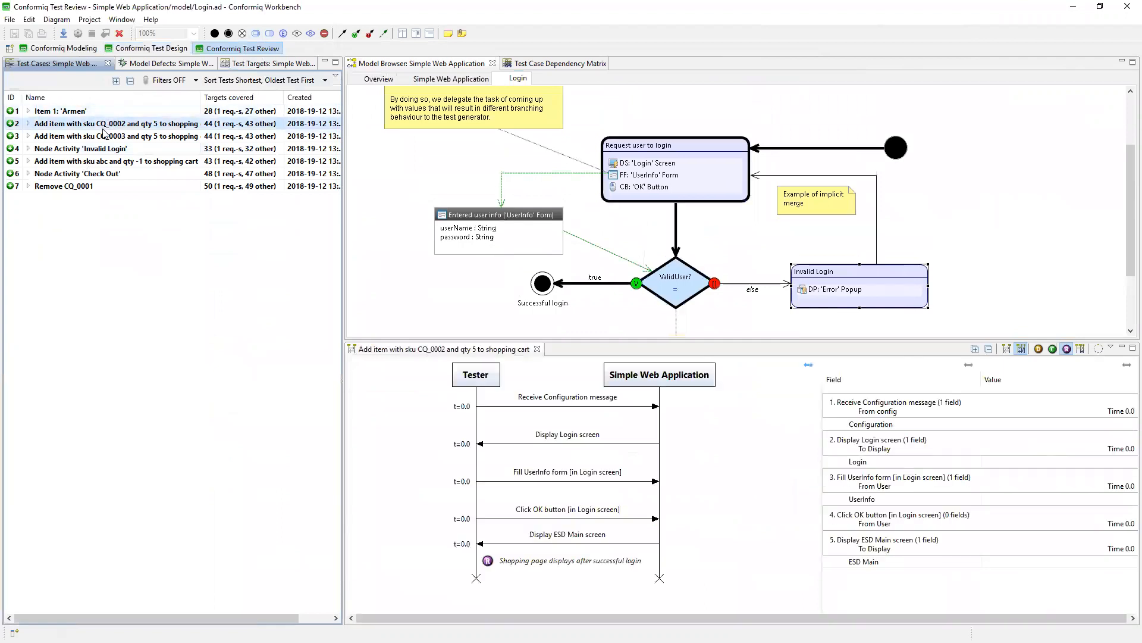
click(103, 160)
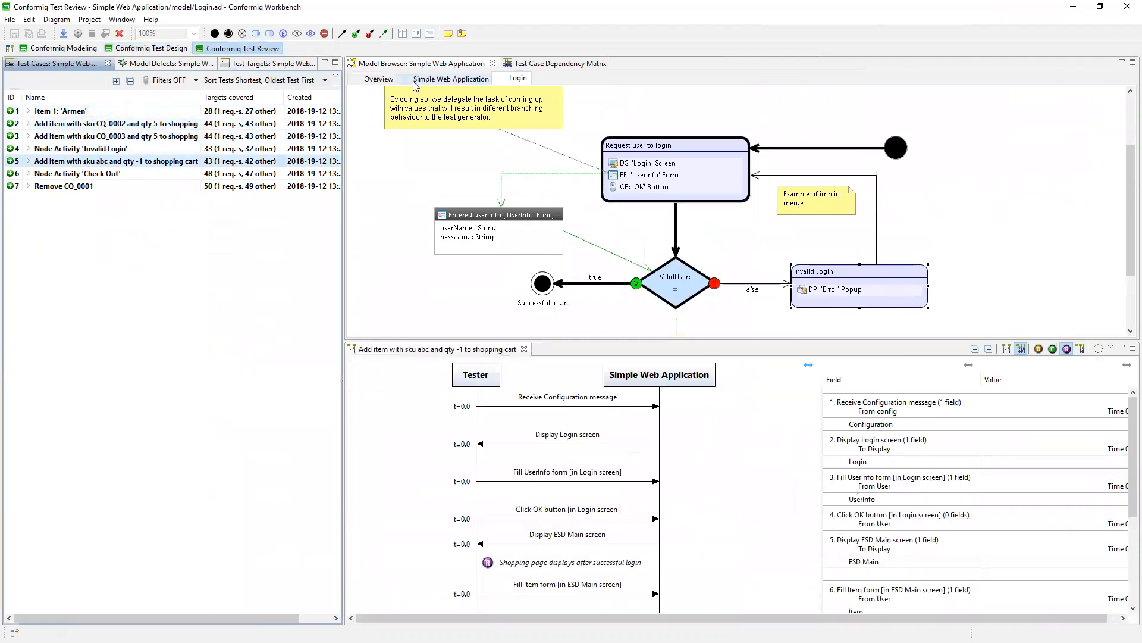
Show the model overview and display the path of the Node Activity 'Invalid Login' test case.
click(378, 78)
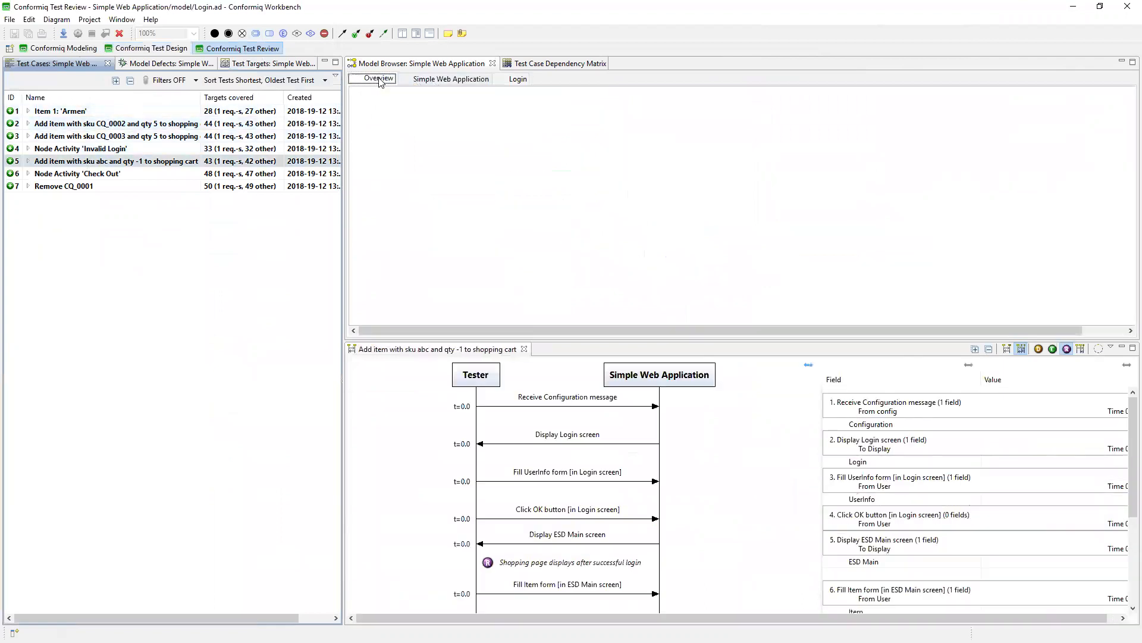
click(124, 135)
click(122, 148)
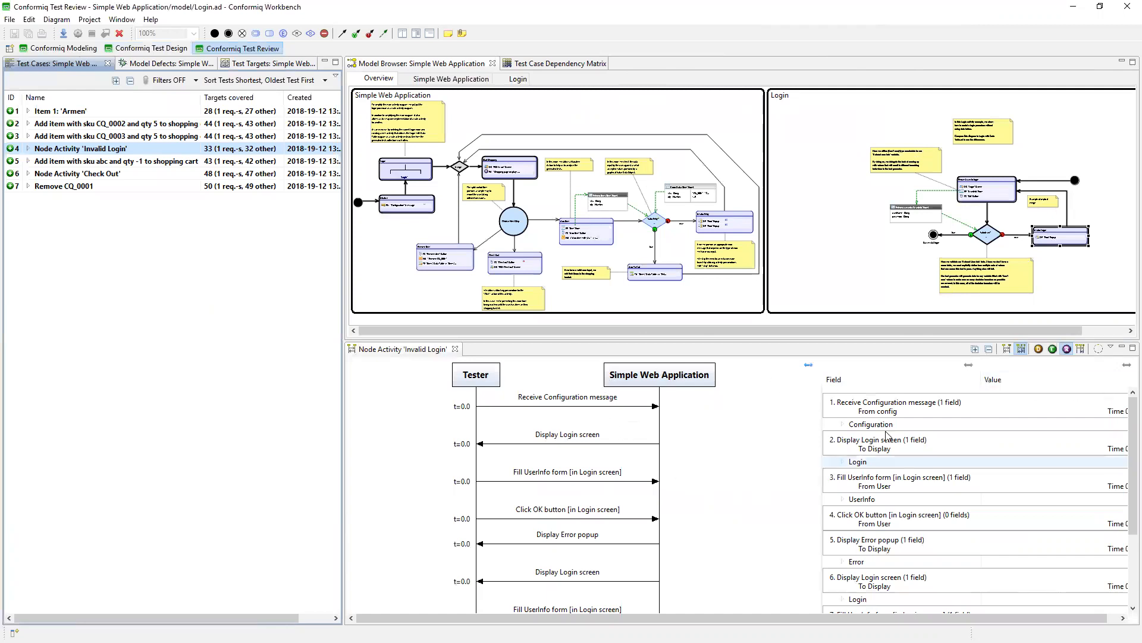
Open the test case adding sku CQ_0002 with qty 5, expand all step fields and trace the Display Login screen step in the model.
click(110, 125)
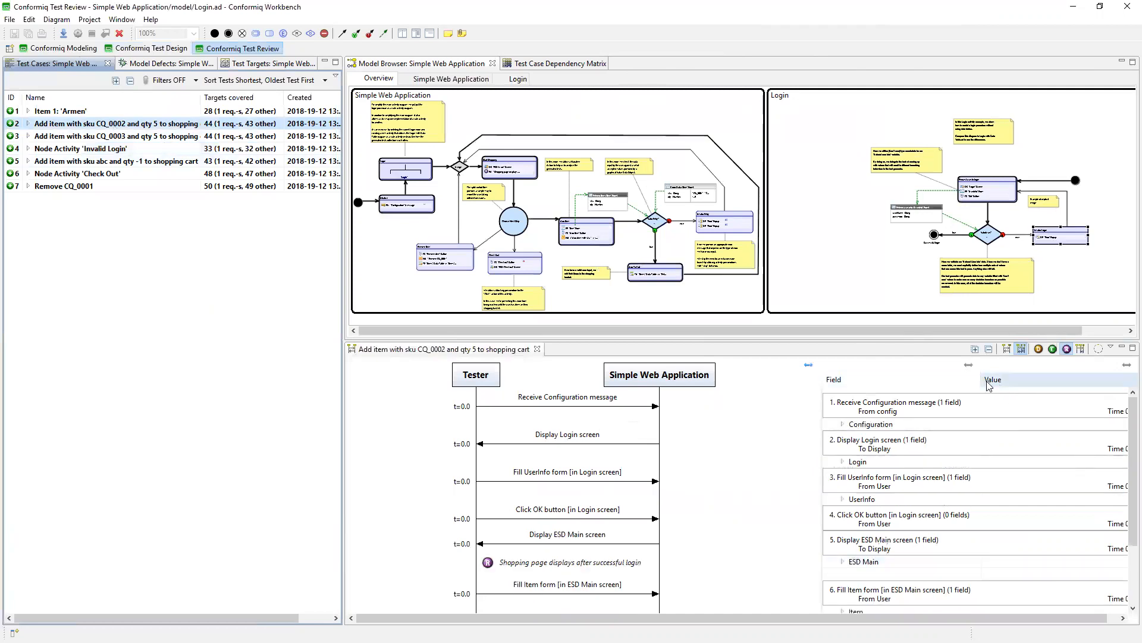
click(975, 349)
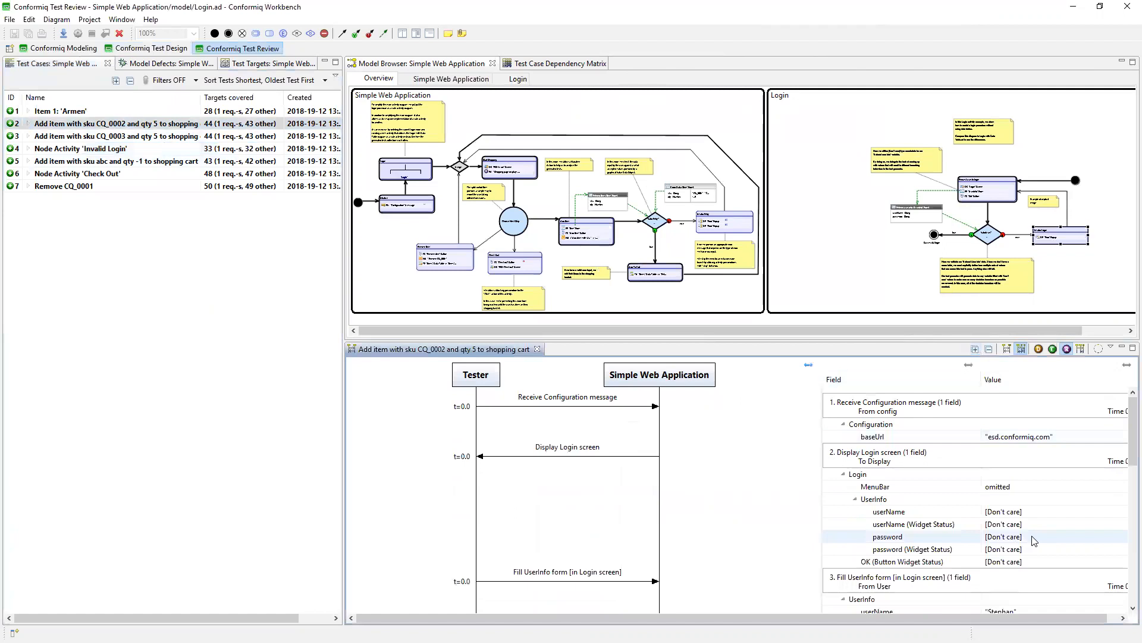
click(976, 539)
scroll(976, 562, down, 5)
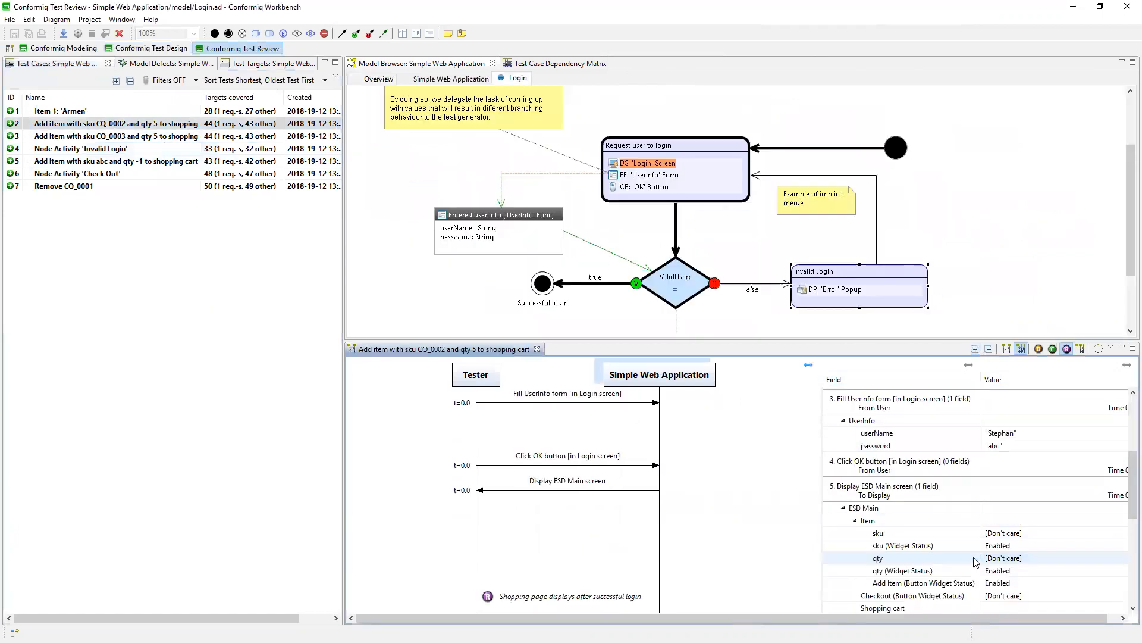
scroll(976, 562, up, 5)
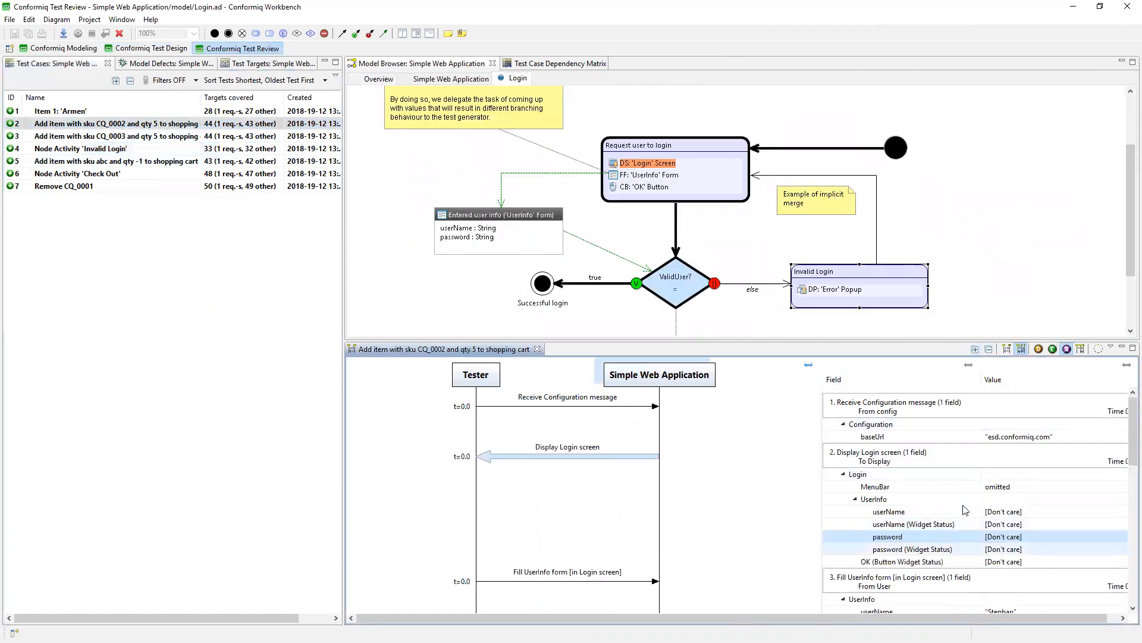
Trace the Fill UserInfo form and Fill Item form steps in the model and review the remaining step values.
scroll(964, 517, down, 3)
click(958, 534)
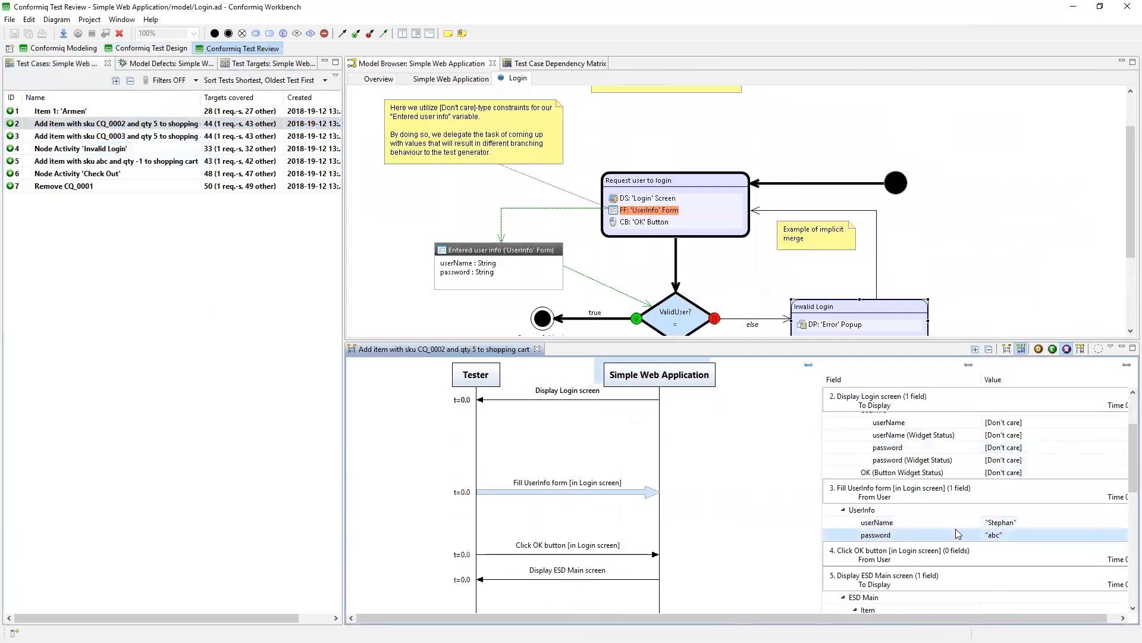
scroll(952, 524, down, 3)
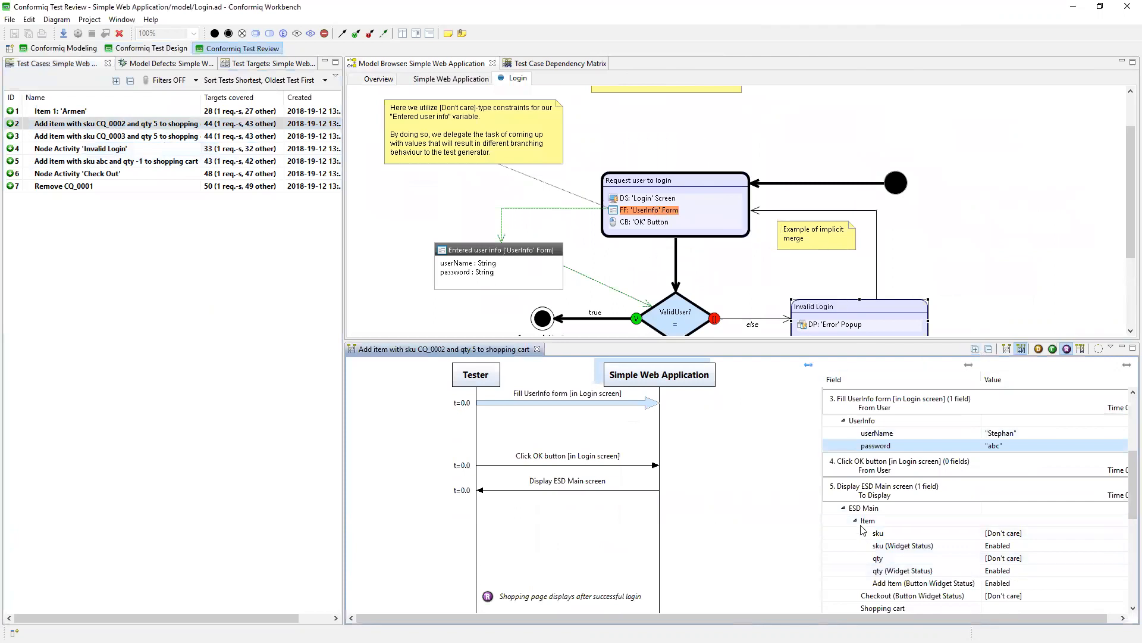
scroll(898, 563, down, 3)
click(920, 571)
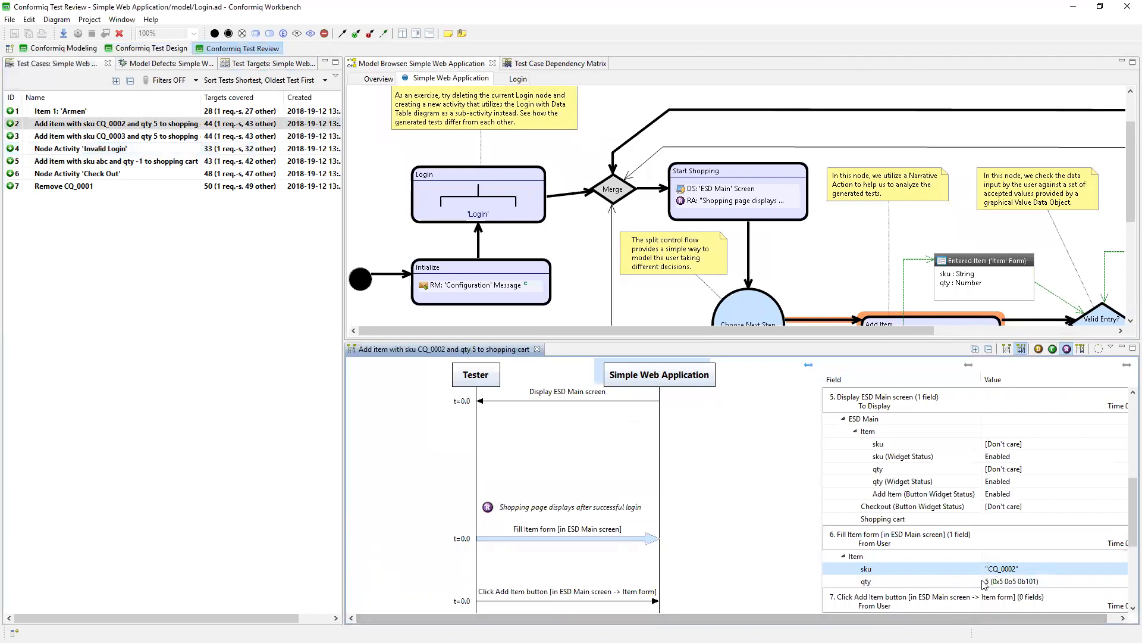
scroll(1015, 577, down, 4)
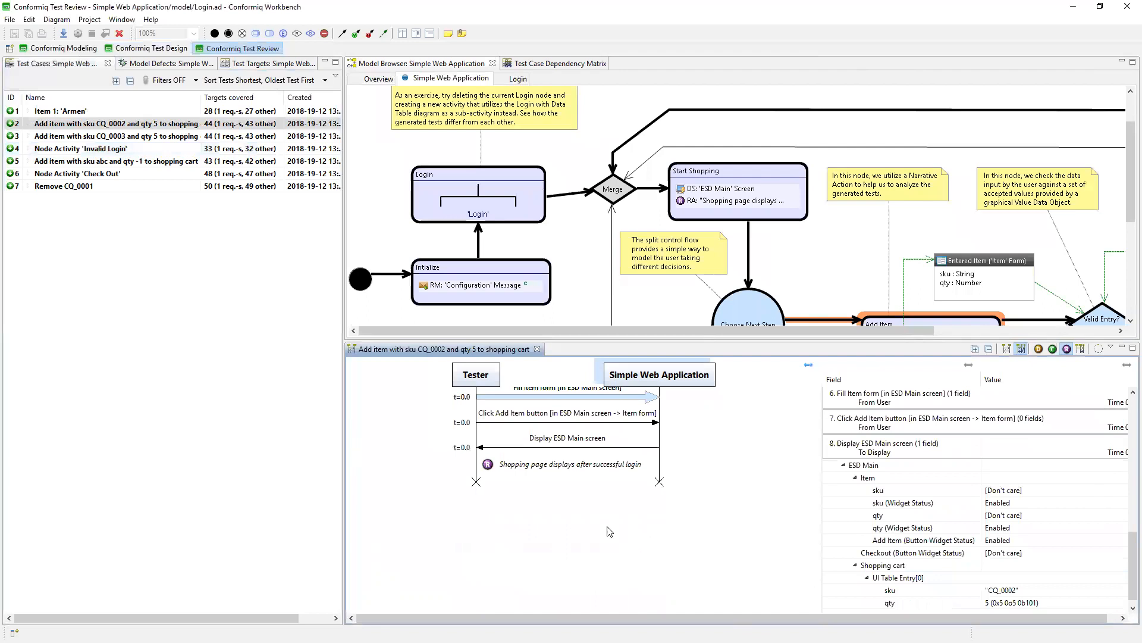
Return to the Test Design perspective, collapse and re-expand the testing goals, and review the node and control flow goals.
click(148, 48)
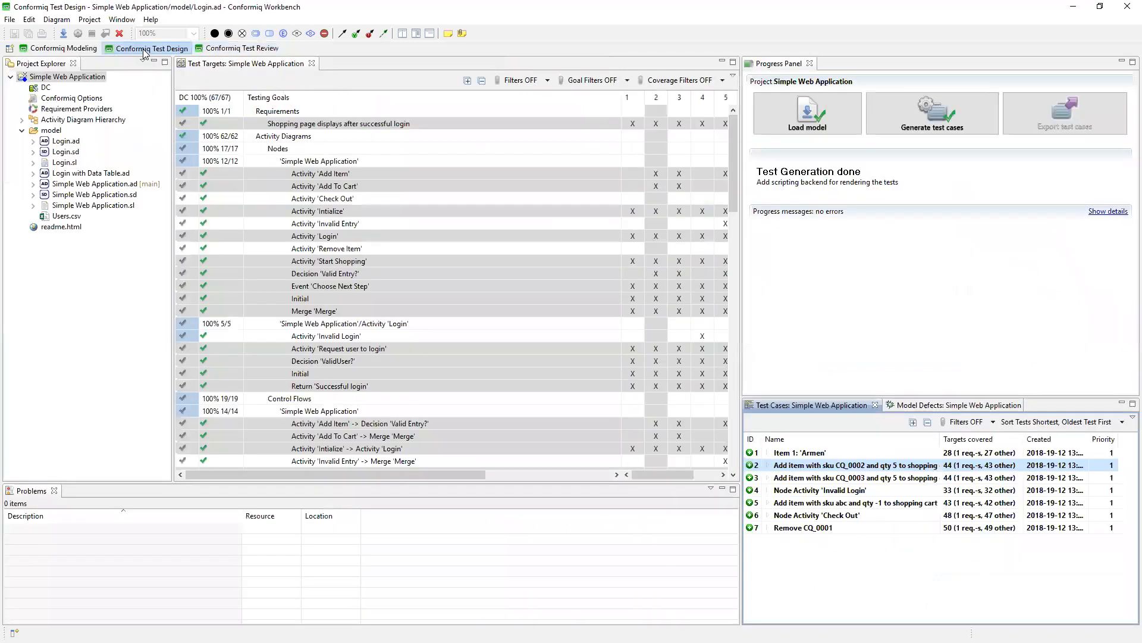
click(482, 81)
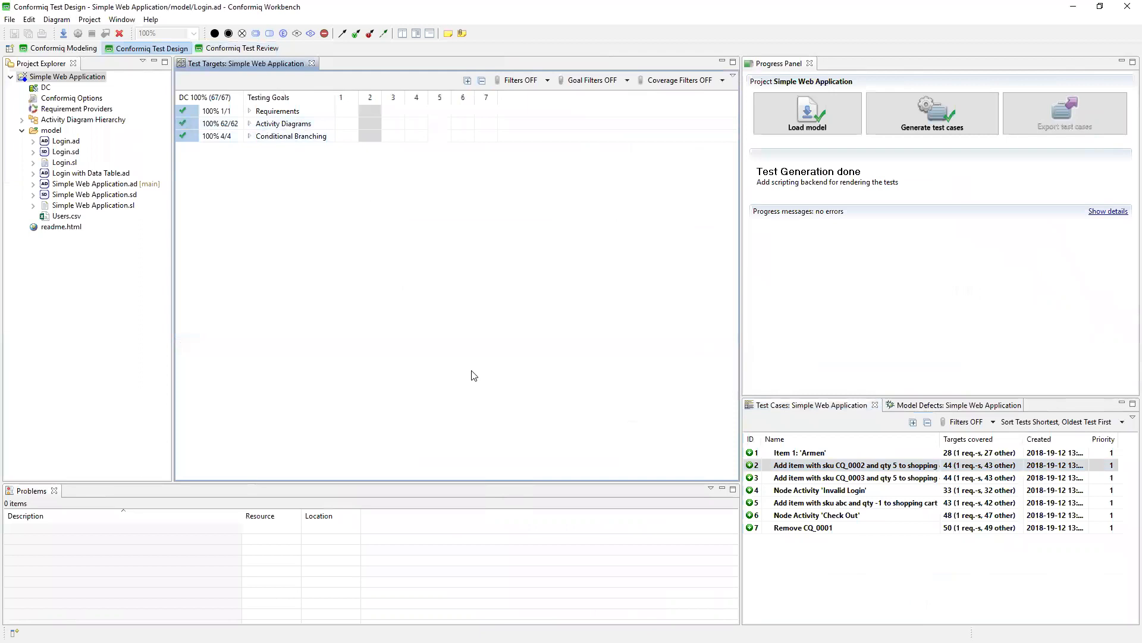
click(468, 80)
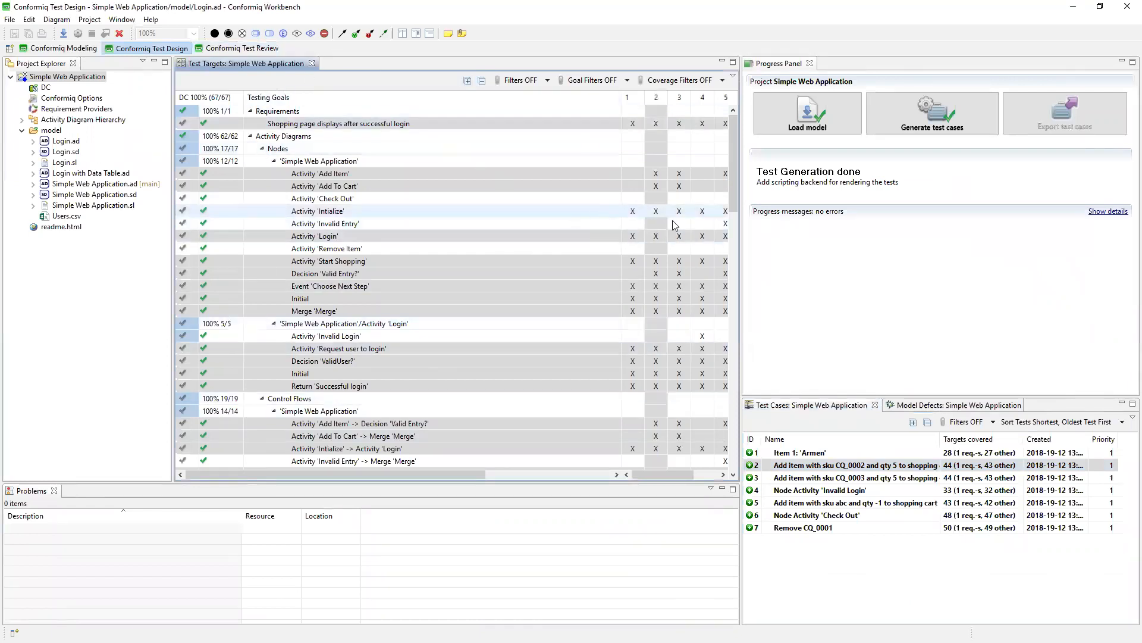
drag(735, 191, 750, 257)
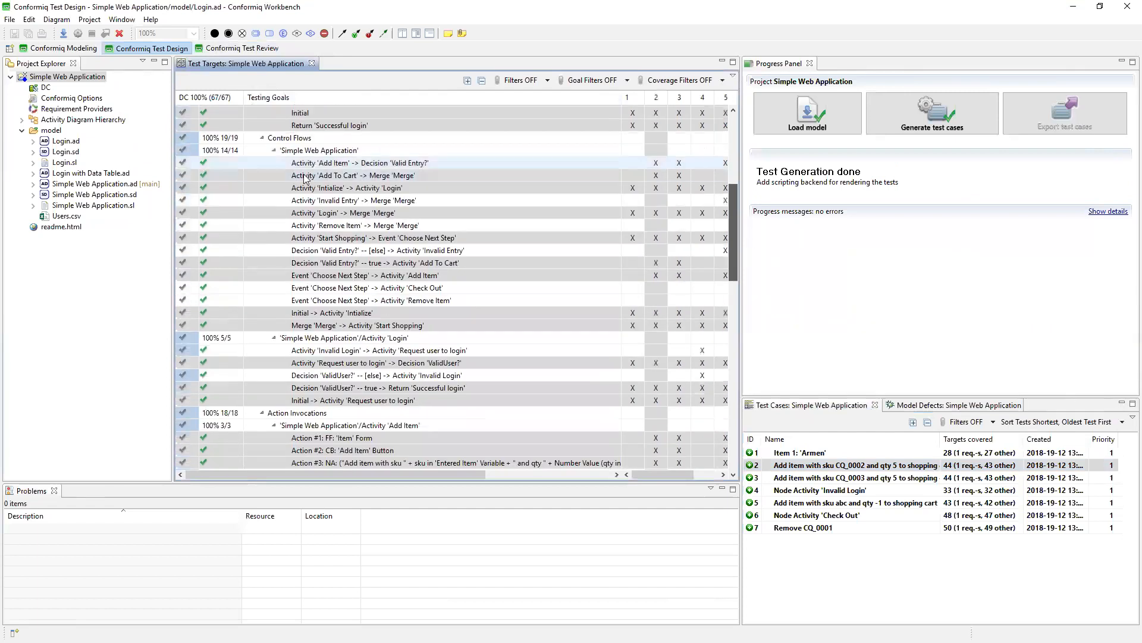
scroll(304, 179, up, 7)
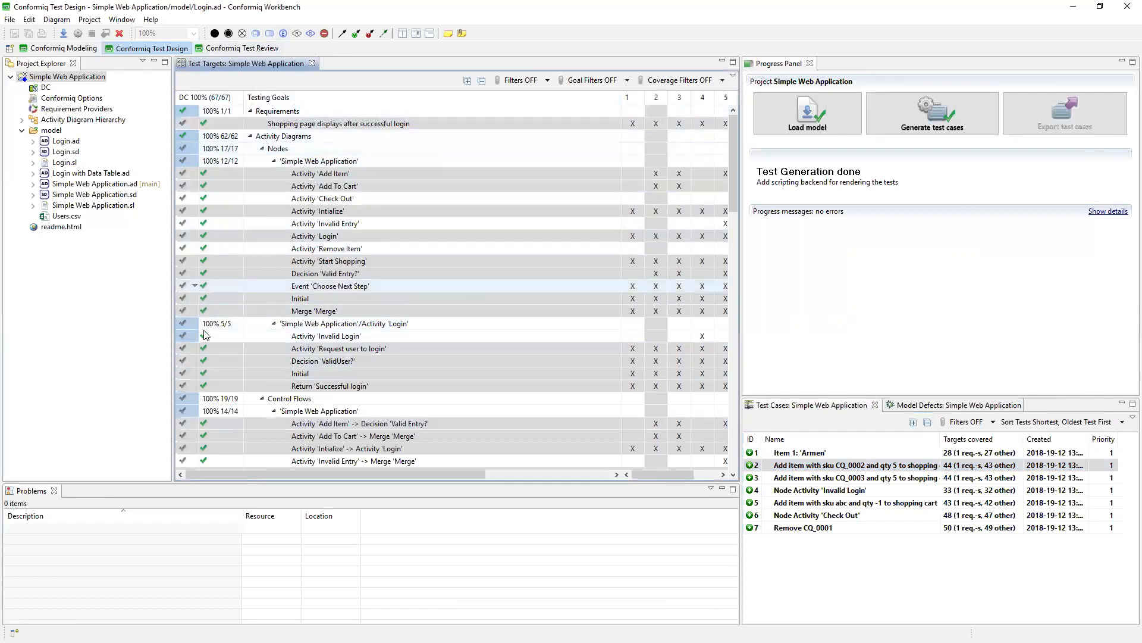
Check the Invalid Login node in the Login diagram and set its activity testing goal to BLOCK.
click(60, 48)
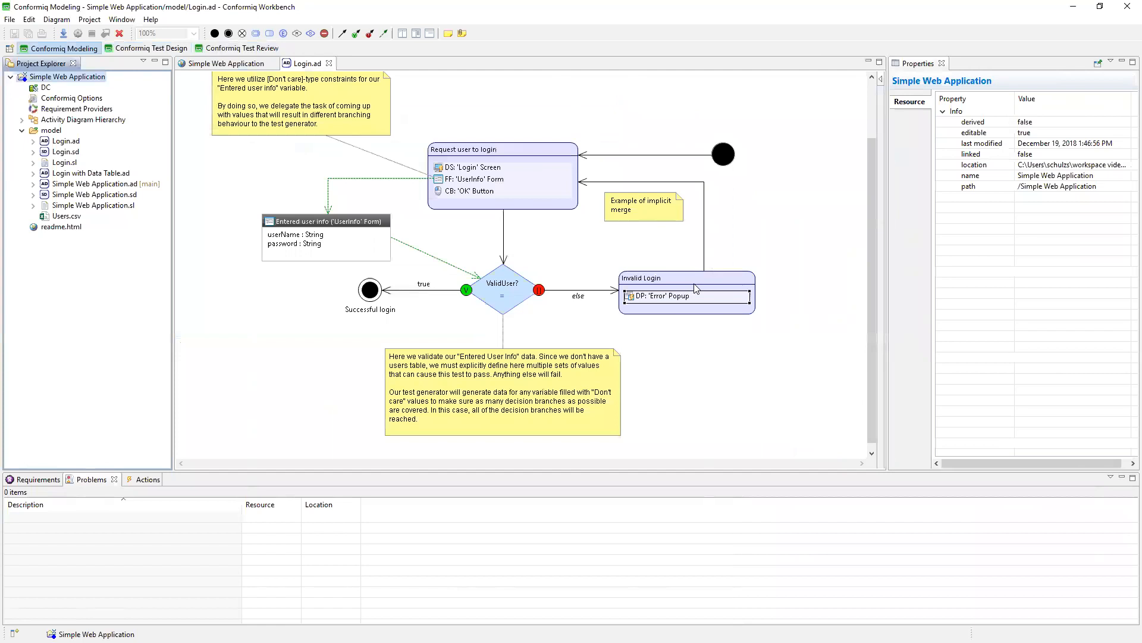
click(159, 50)
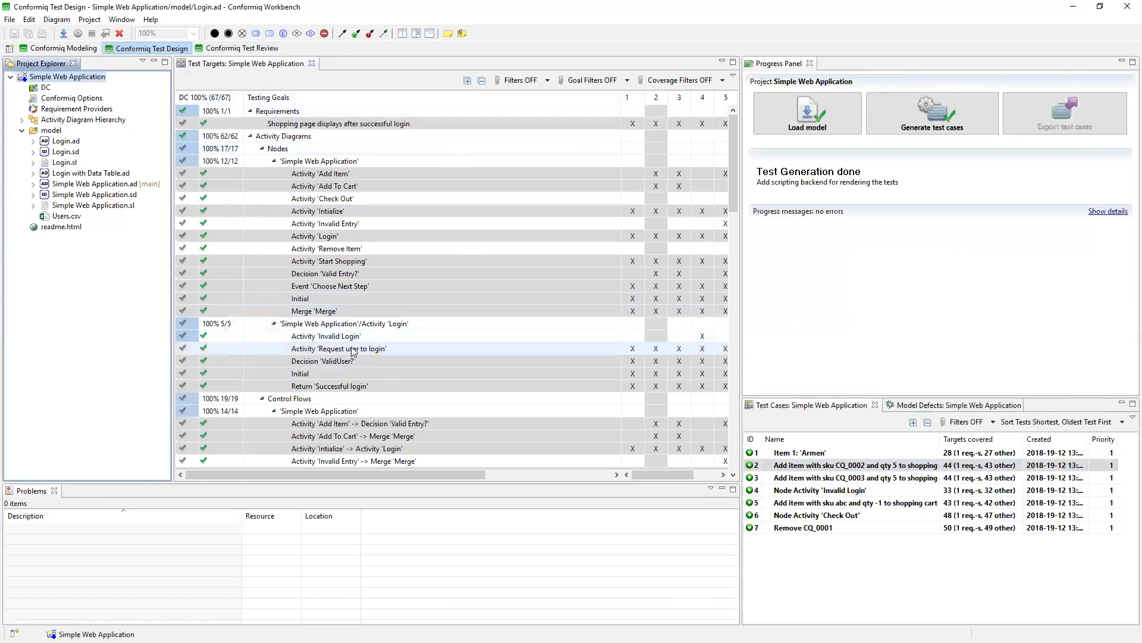
click(339, 338)
right_click(197, 336)
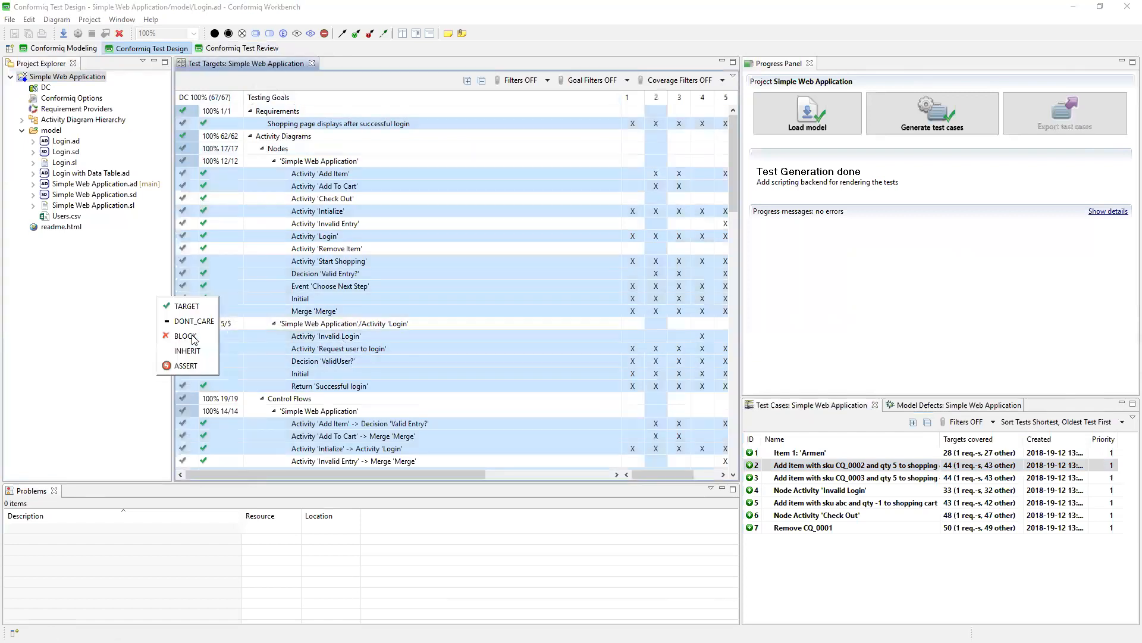
click(185, 336)
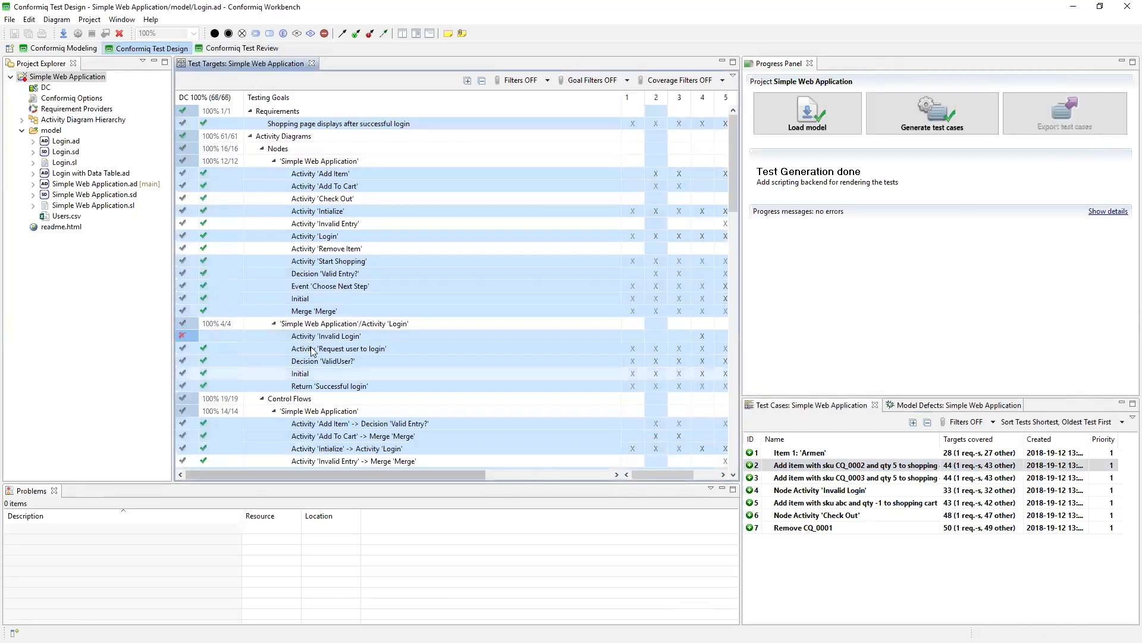
Generate the test cases again with the changed goal and stop the generation before it completes.
click(936, 123)
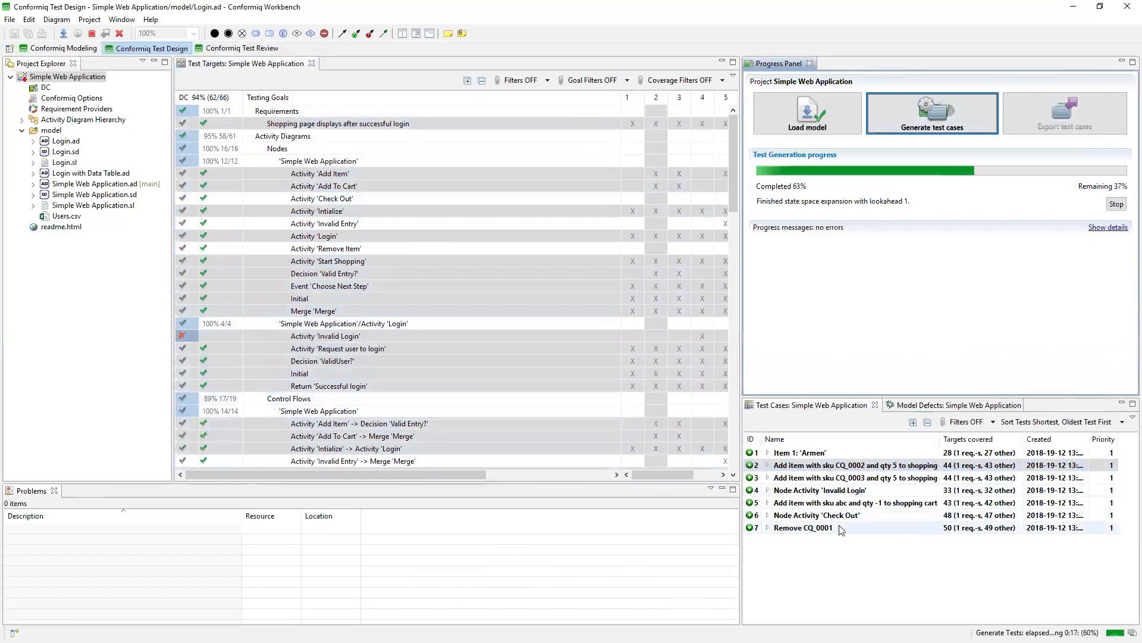
click(1116, 204)
click(624, 335)
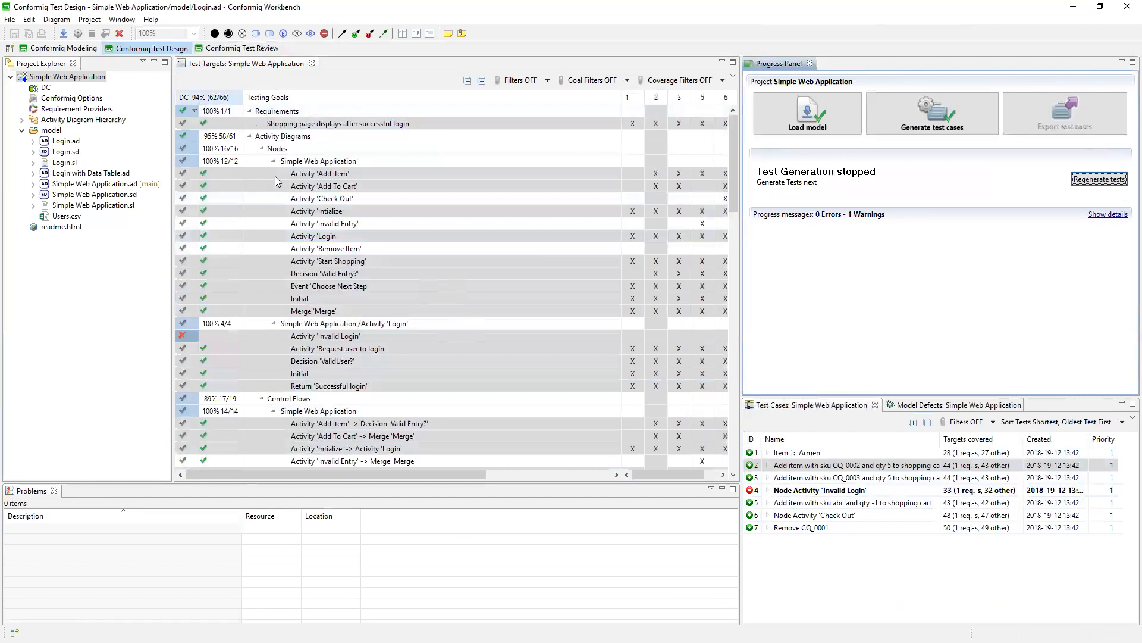
Filter the testing goals by coverage to show only targets not met.
scroll(337, 384, down, 7)
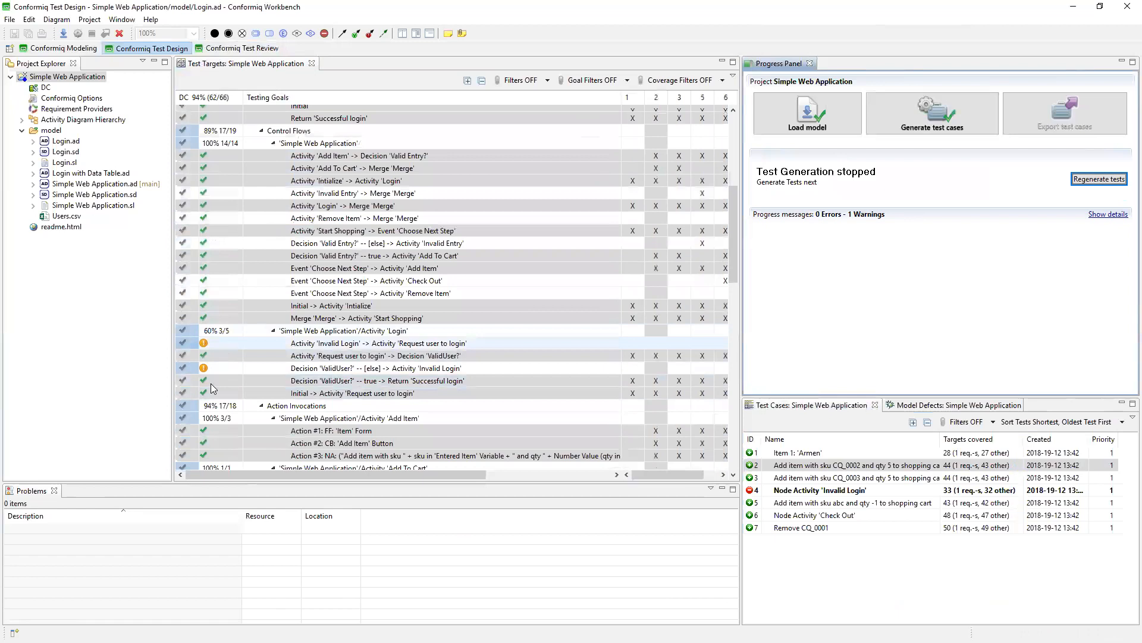
click(723, 81)
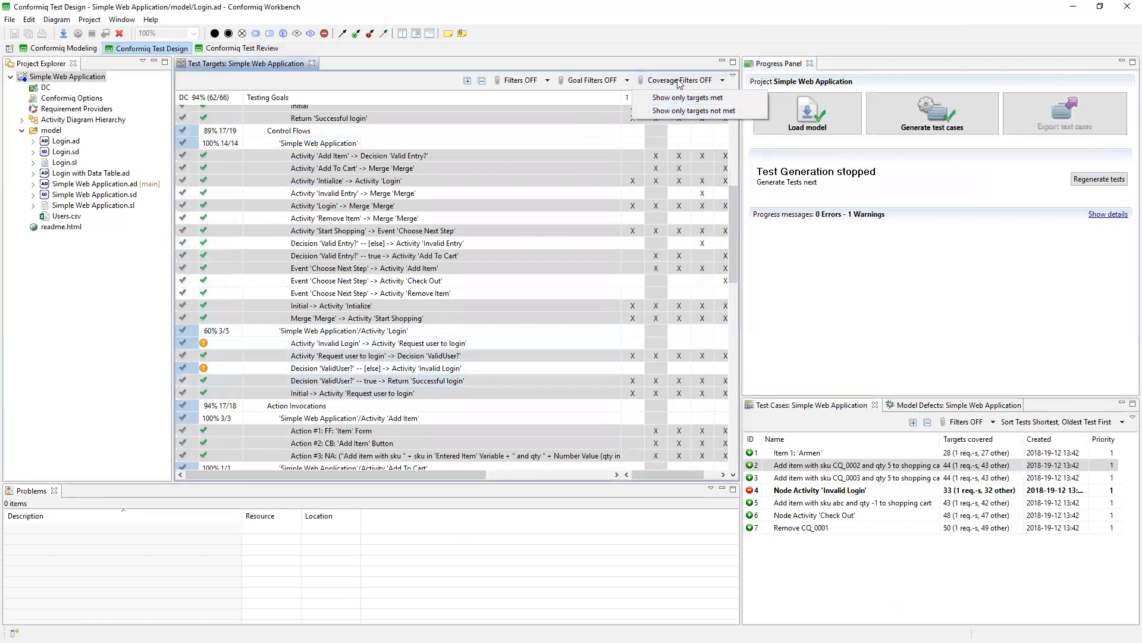
click(693, 111)
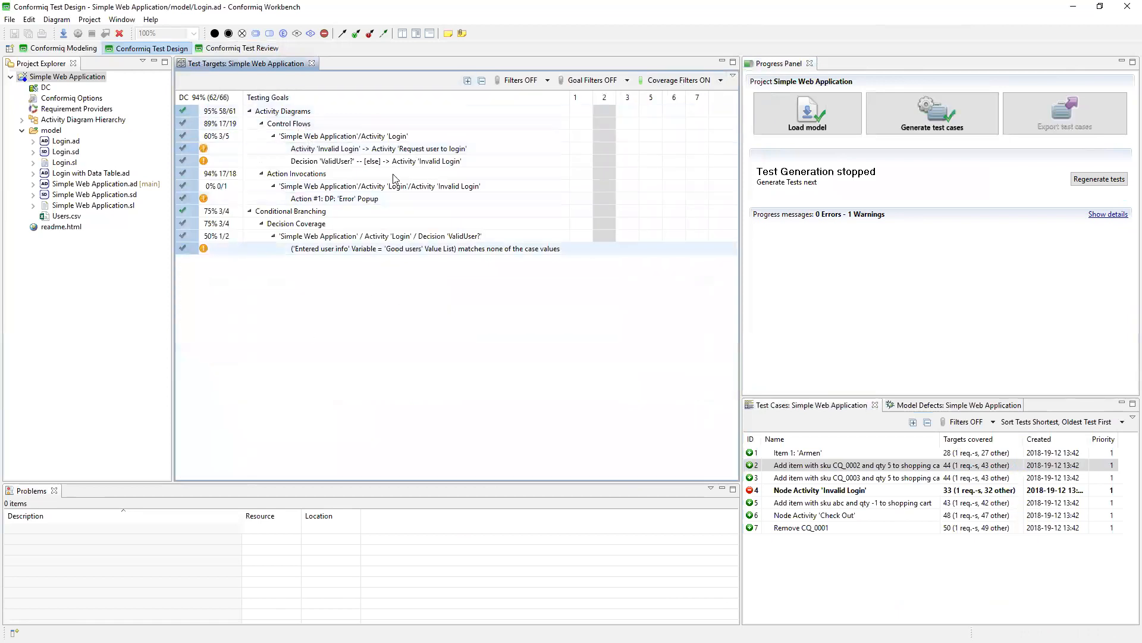
Set the two unmet Login control flow goals, leading from and to Activity 'Invalid Login', to DONT_CARE.
click(34, 50)
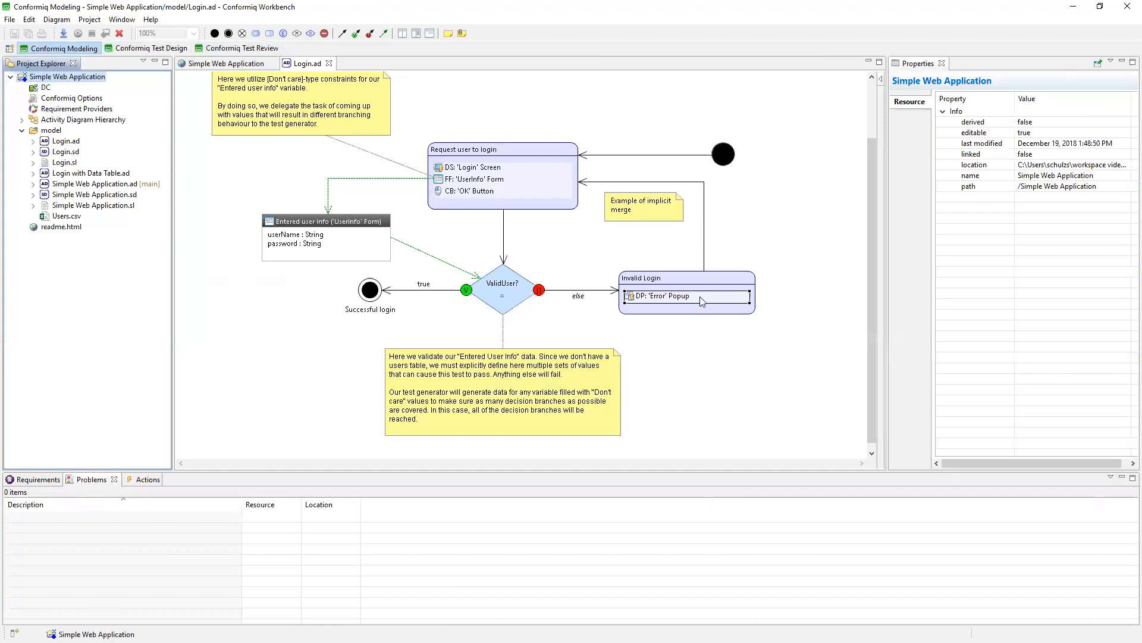
click(177, 50)
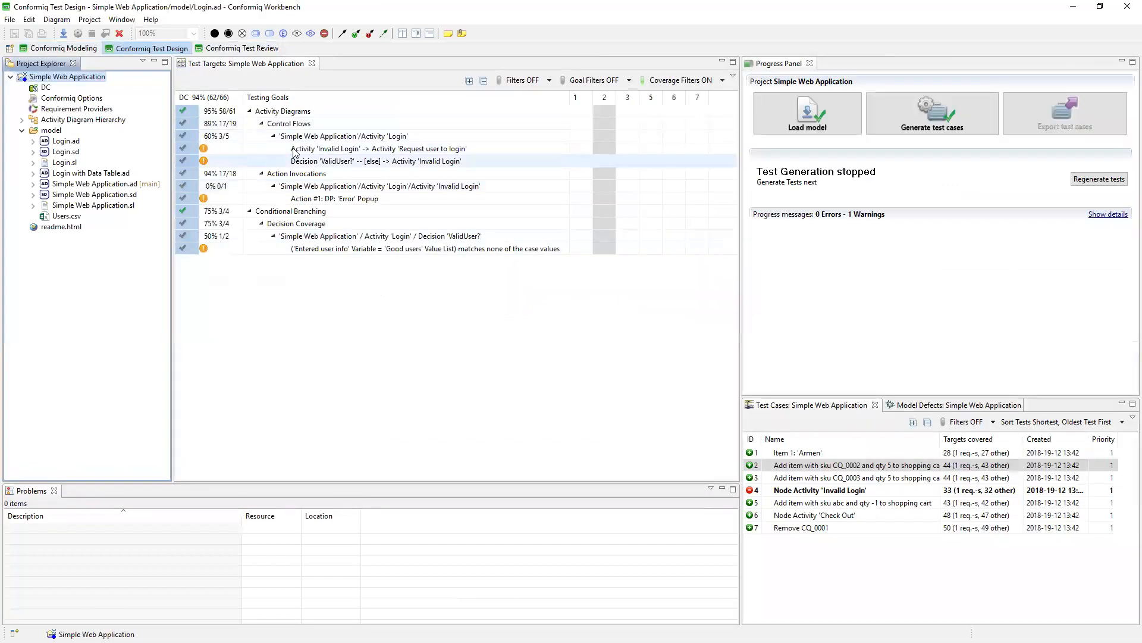
click(196, 151)
click(197, 134)
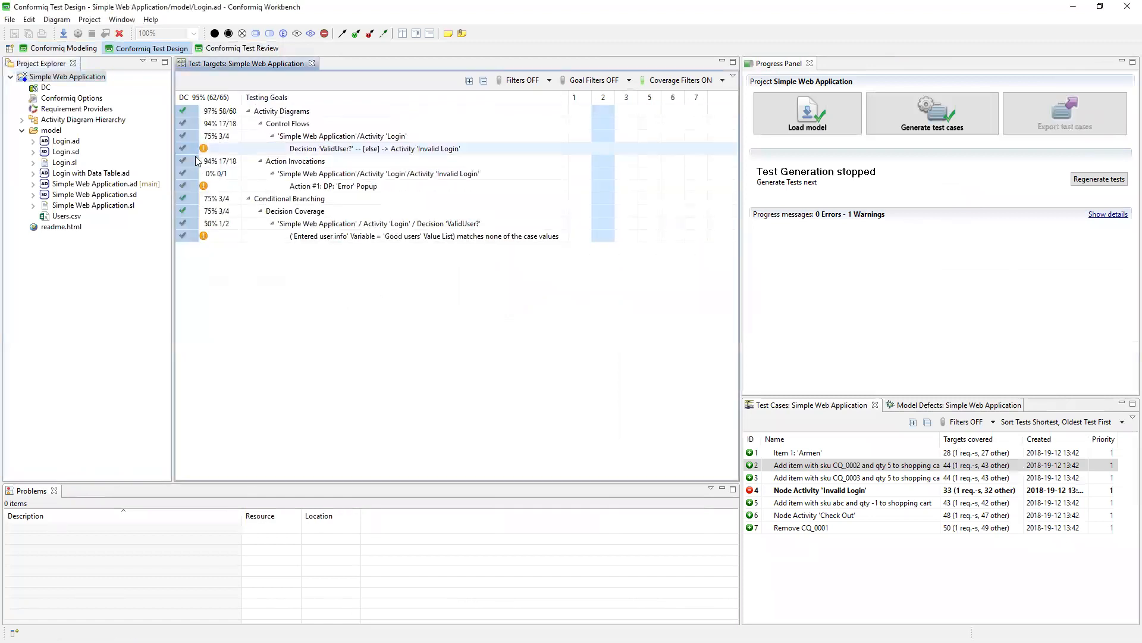
click(197, 151)
click(194, 134)
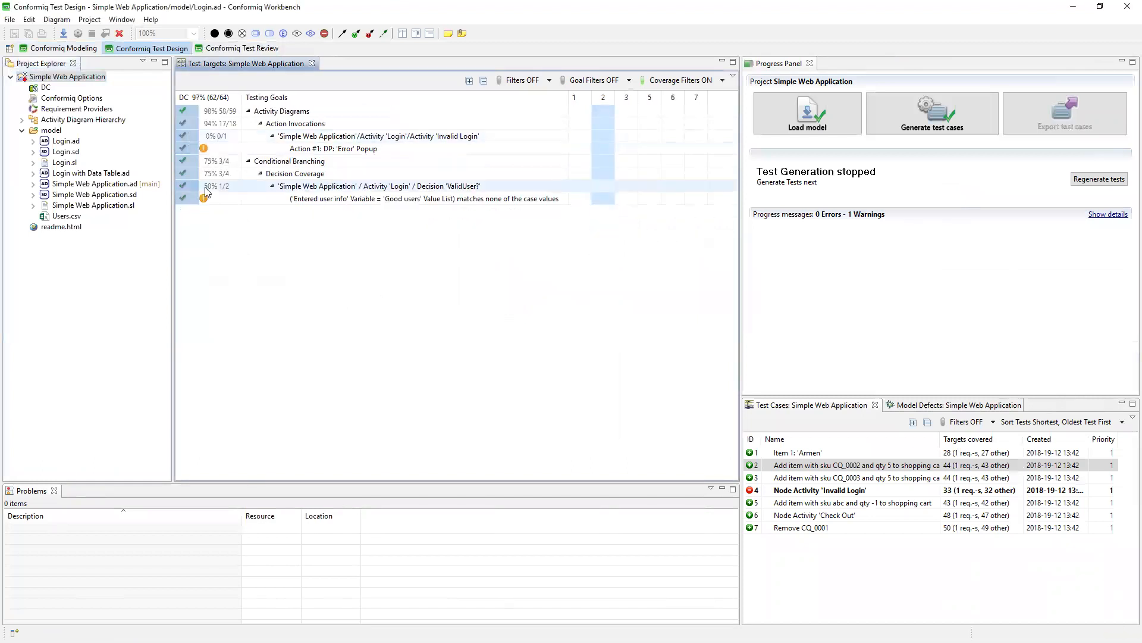
Set the unmet 'Error' Popup action goal and the unmet ValidUser? decision goal for no matching case values to DONT_CARE.
click(196, 150)
click(194, 135)
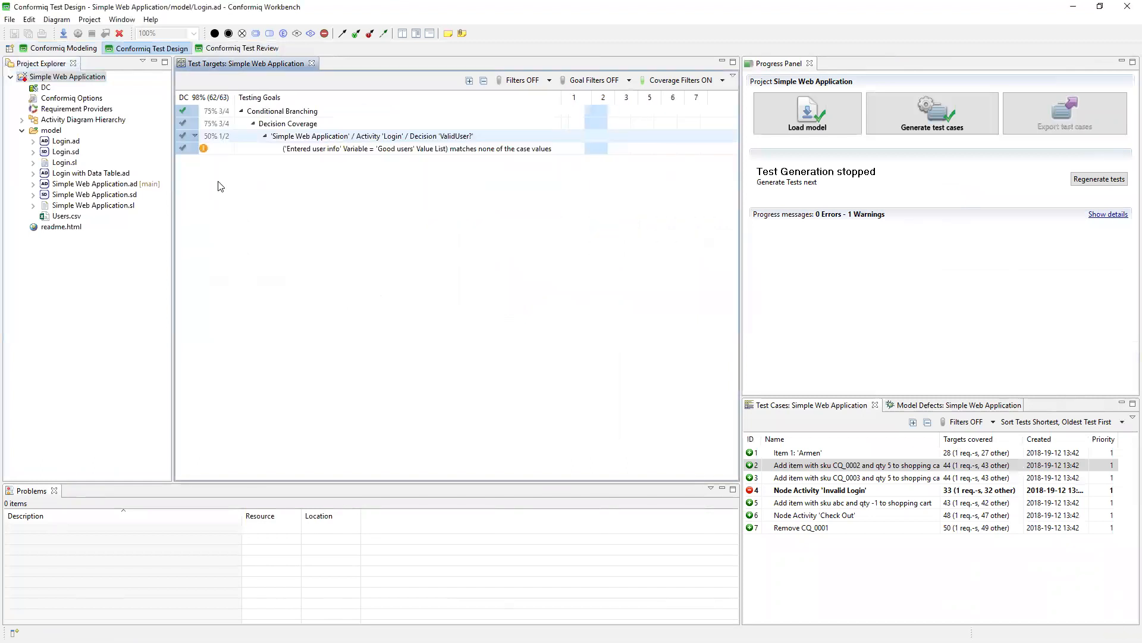
click(197, 150)
click(186, 133)
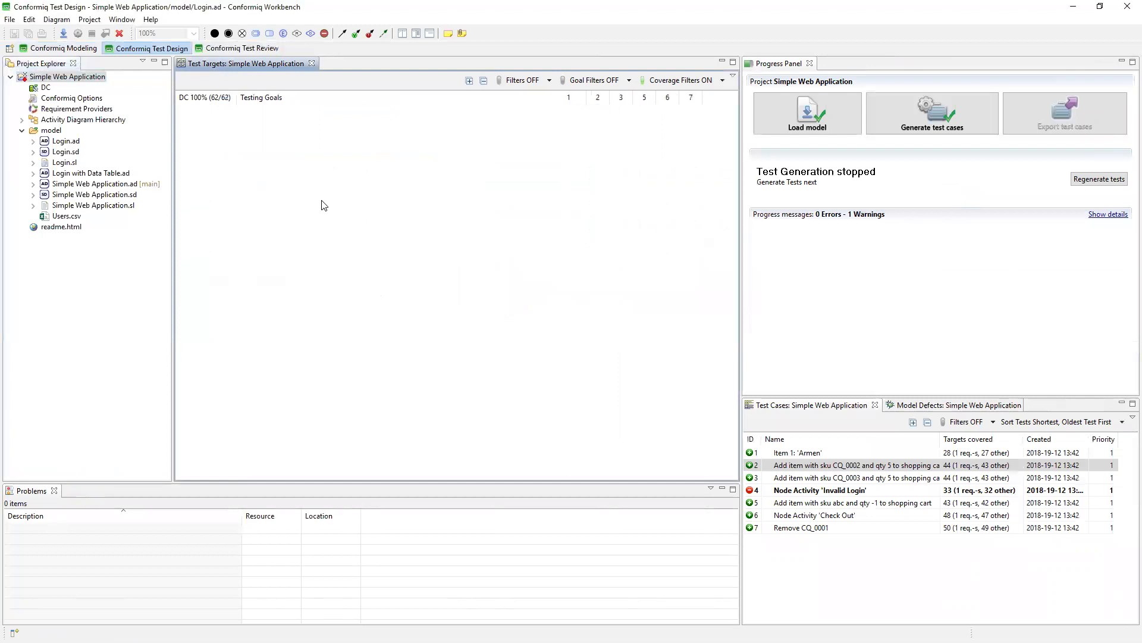
Turn off the coverage filter and review the goal settings and coverage across the nodes, control flows and action invocations.
click(648, 82)
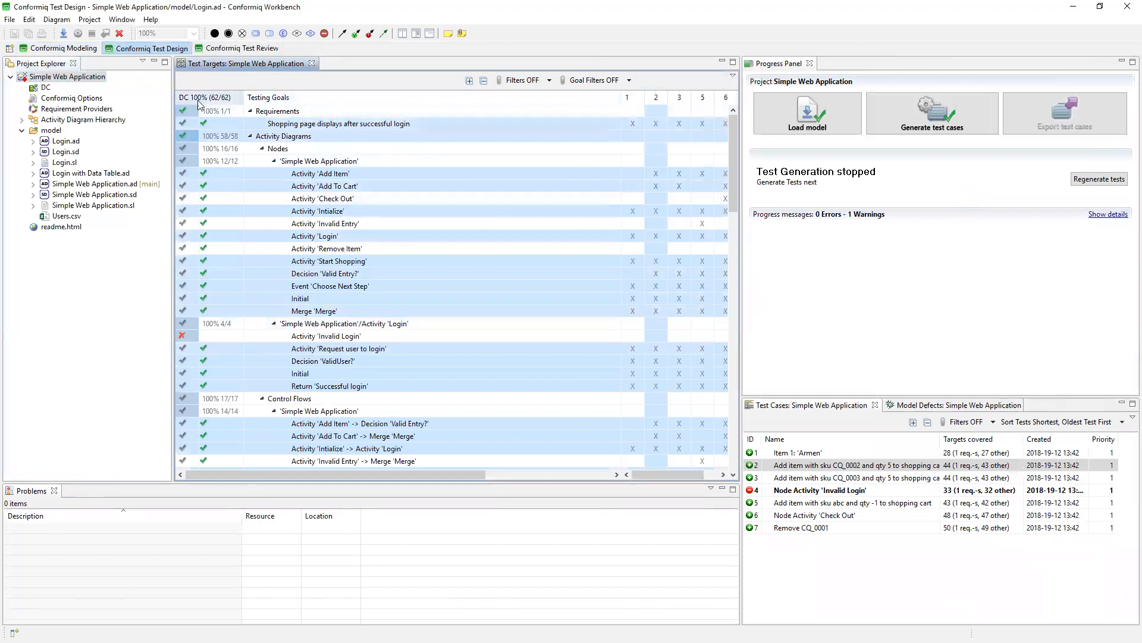
scroll(204, 343, down, 10)
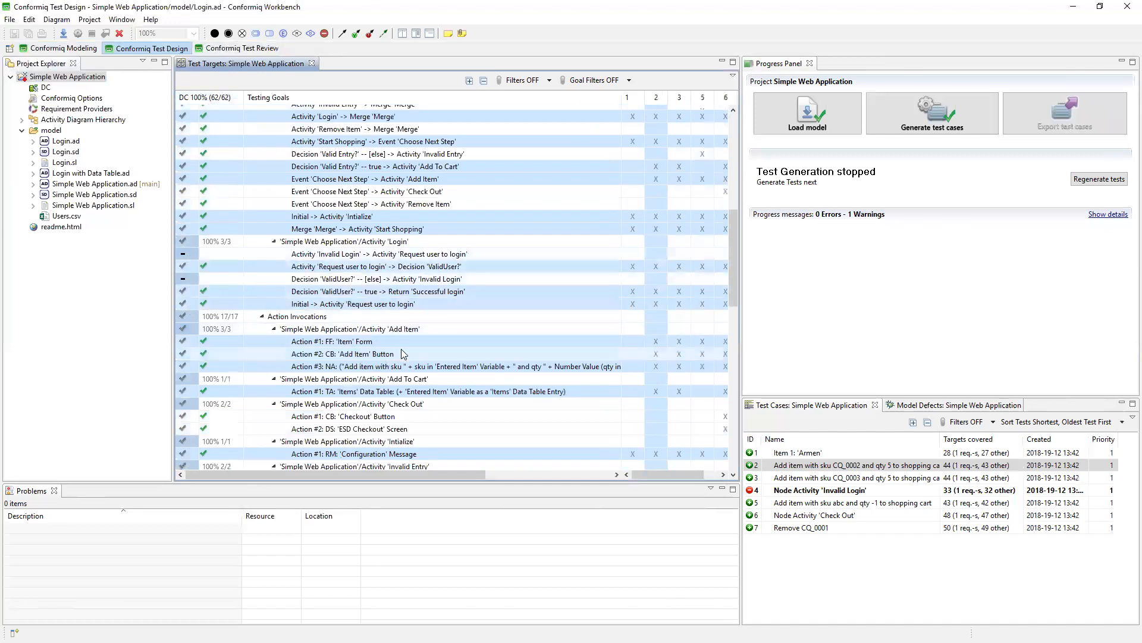
scroll(401, 352, up, 10)
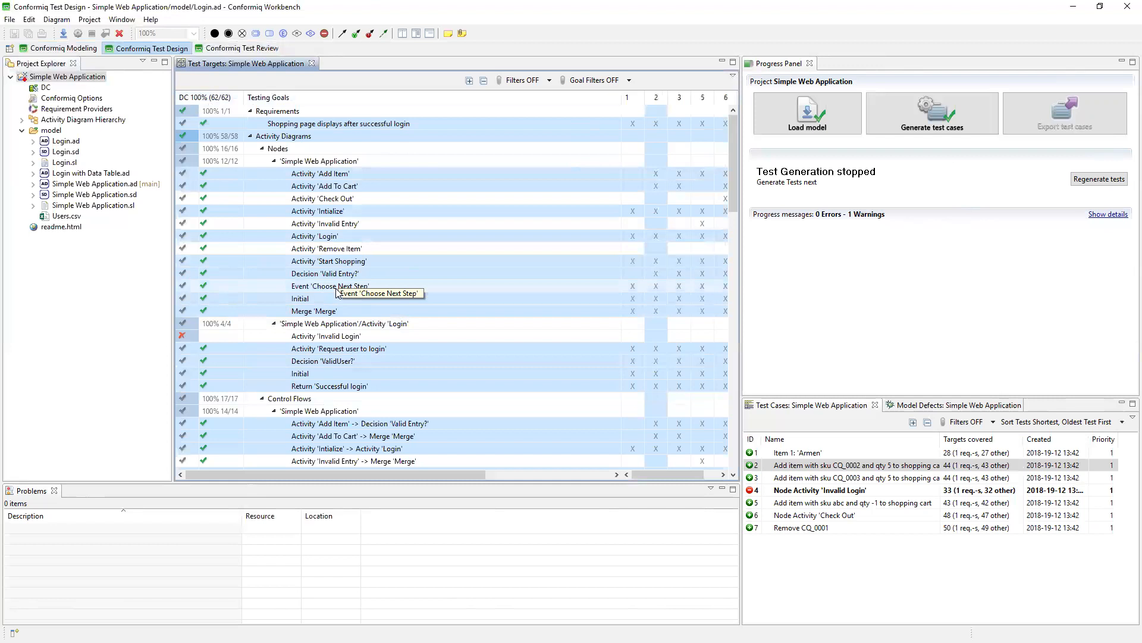
scroll(220, 378, down, 5)
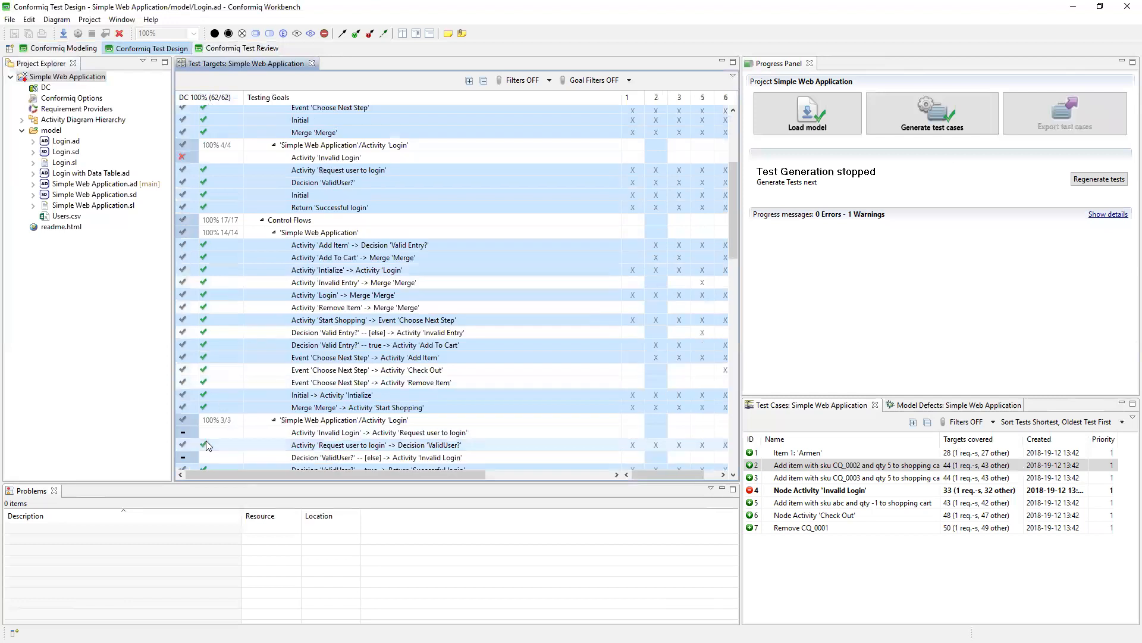
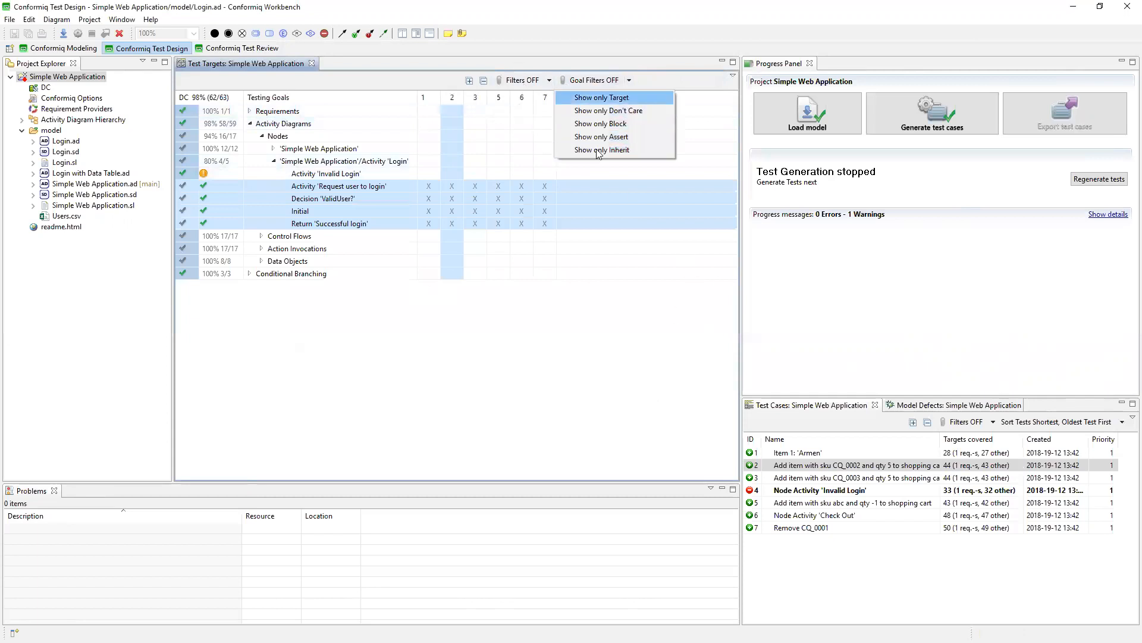
Apply the goal filter to the test targets and turn it off again.
click(596, 80)
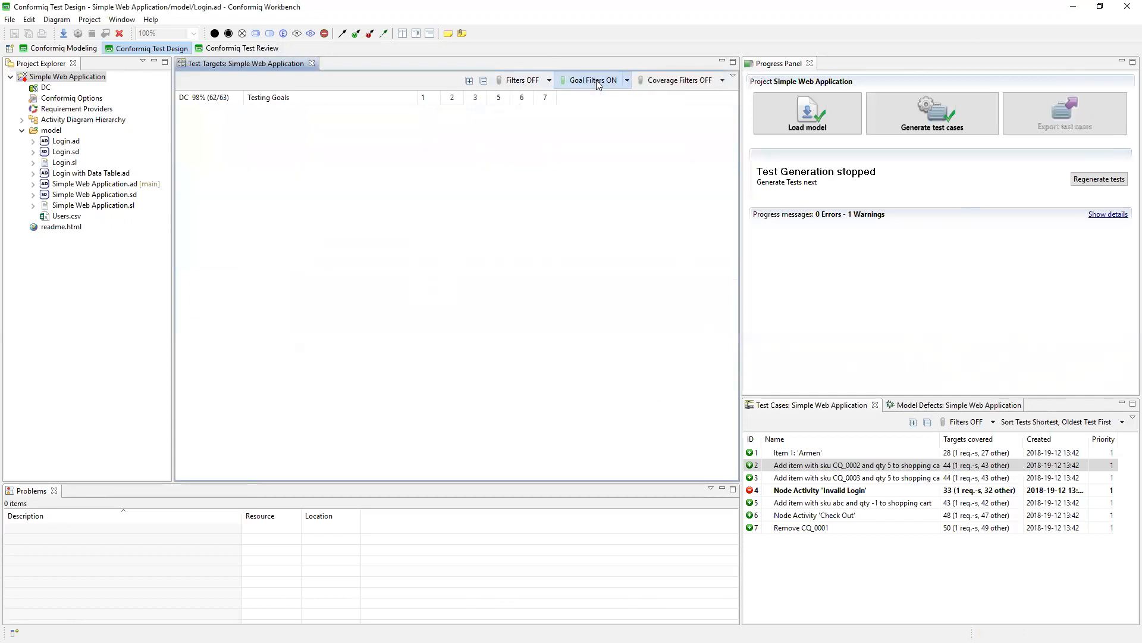
click(596, 80)
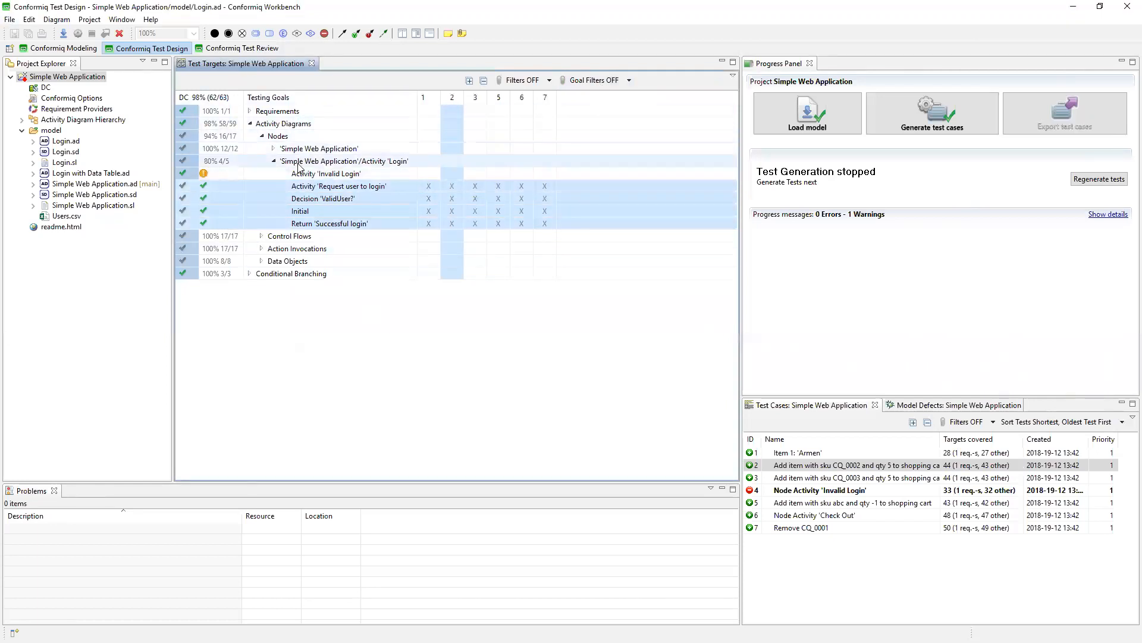
Open the project's Conformiq Options and examine the time limit, test case selection and automatic test case naming settings.
double_click(72, 99)
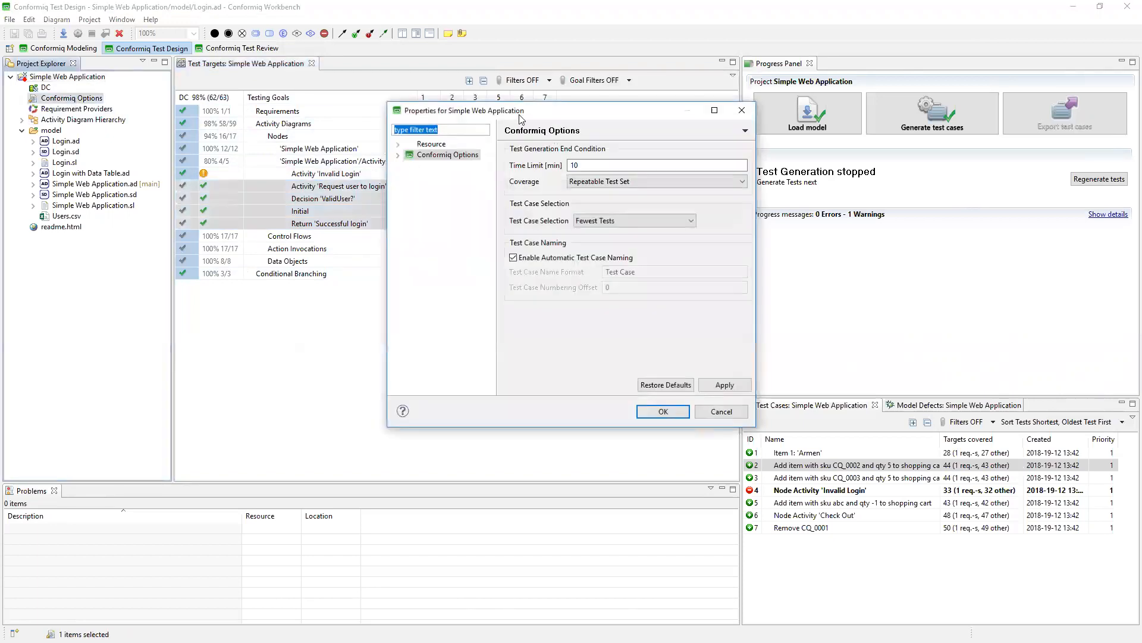
drag(606, 162, 564, 167)
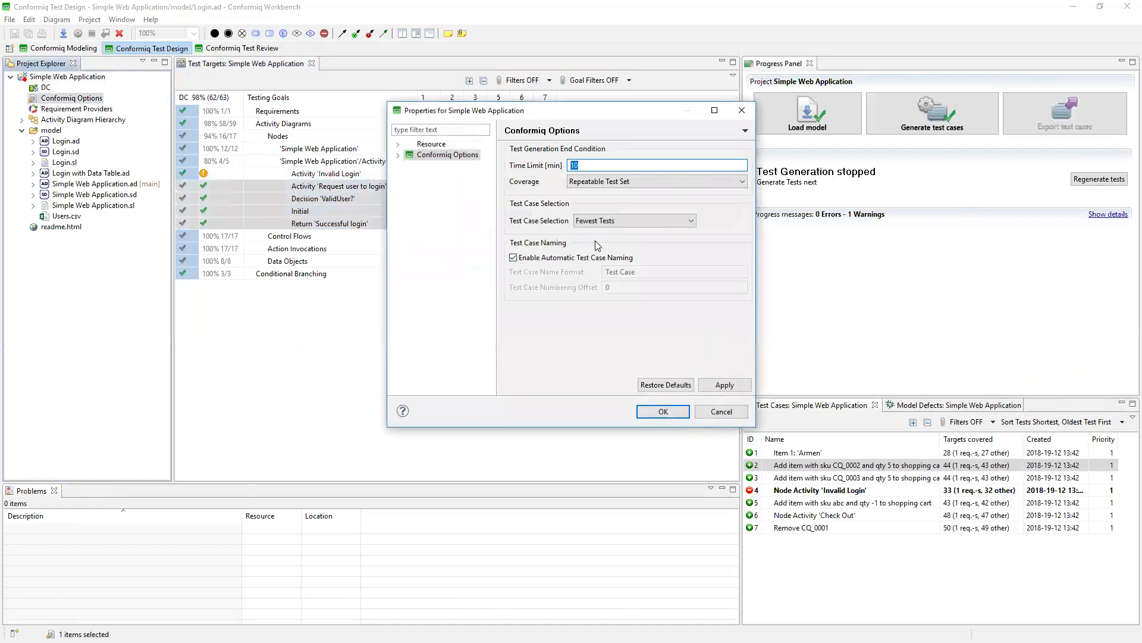
text(0)
drag(574, 166, 566, 166)
click(661, 222)
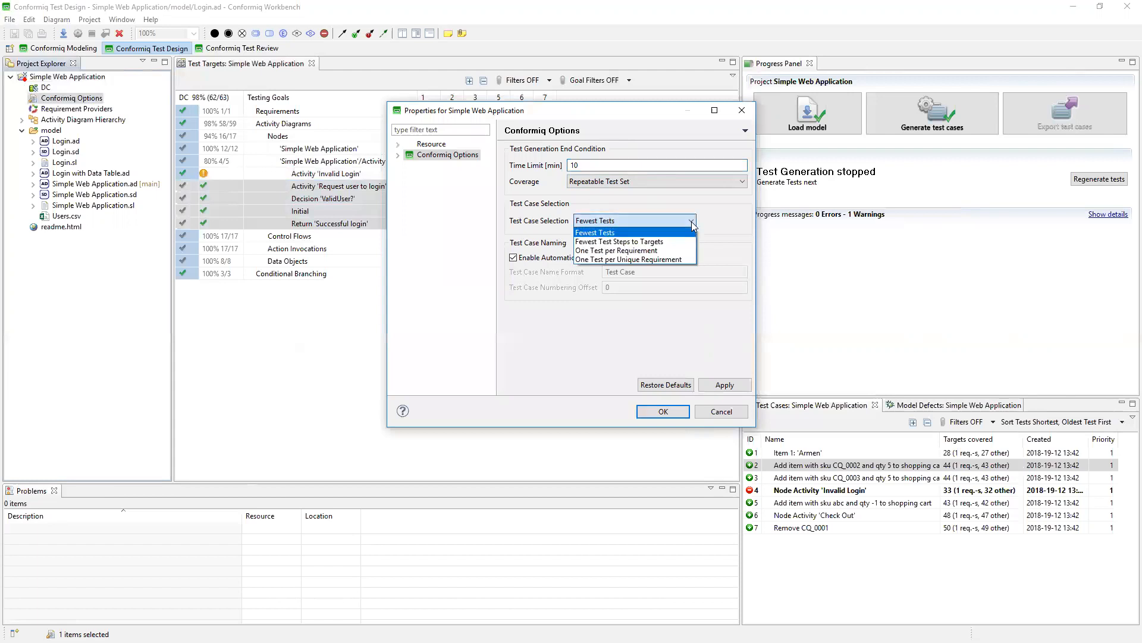
click(686, 221)
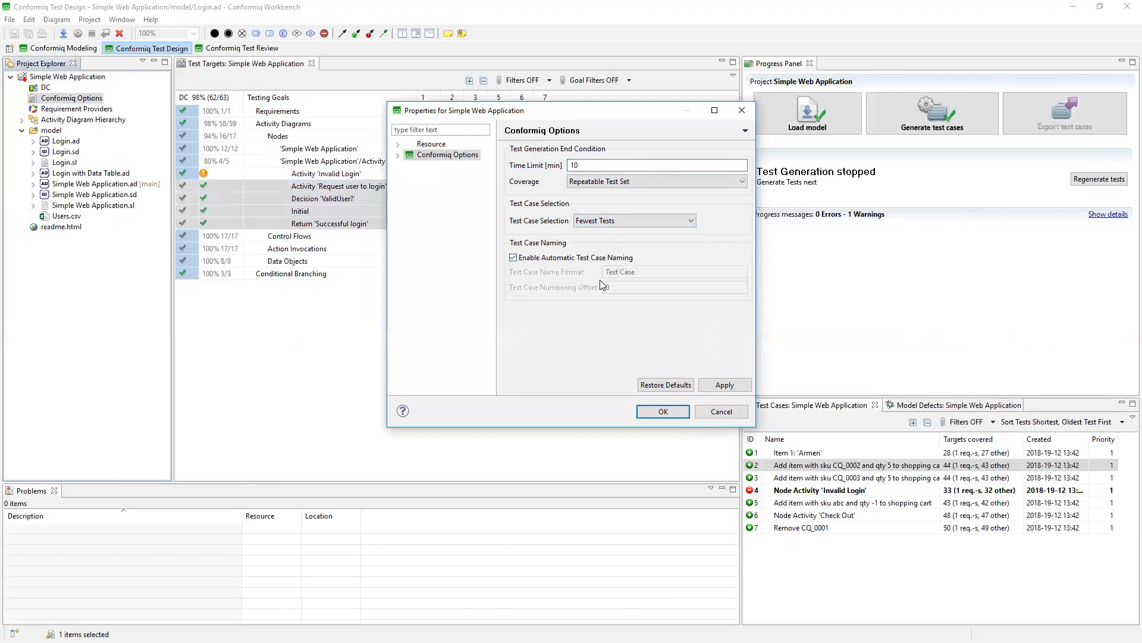
click(513, 259)
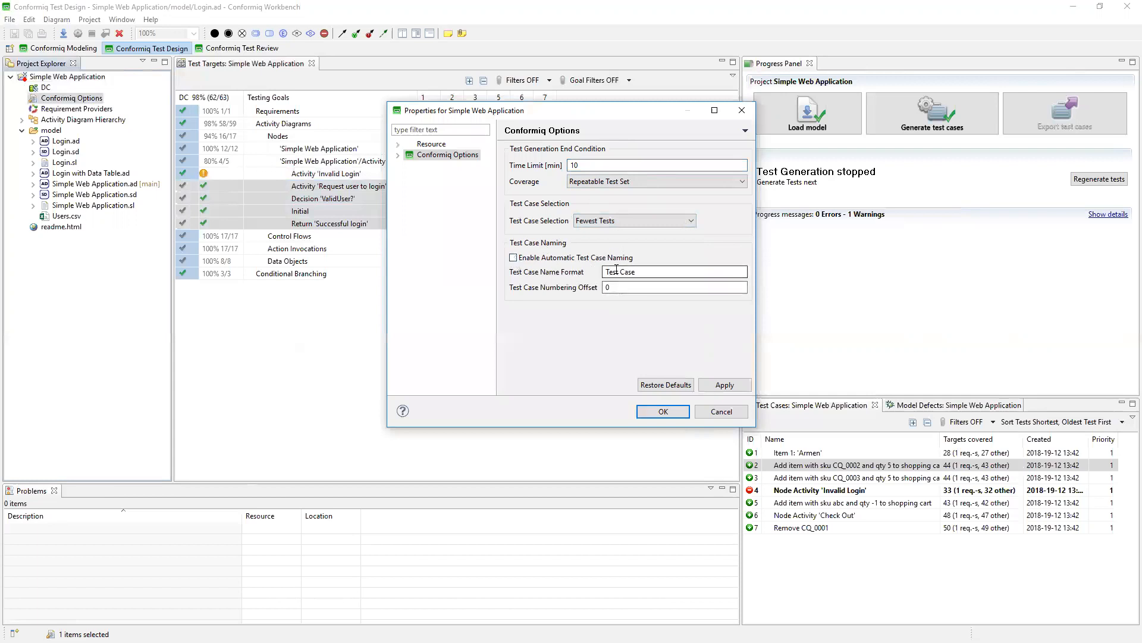
click(511, 259)
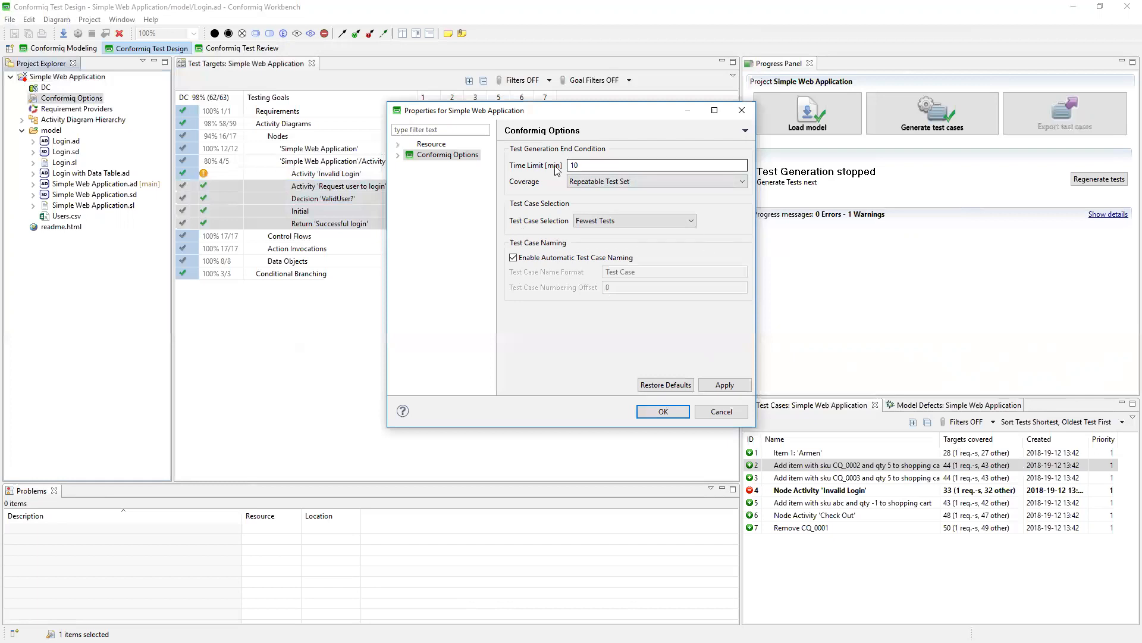
Enable Only Finalized Runs in the advanced Conformiq Options and expand the Computational Complexity entry among the problems.
click(398, 156)
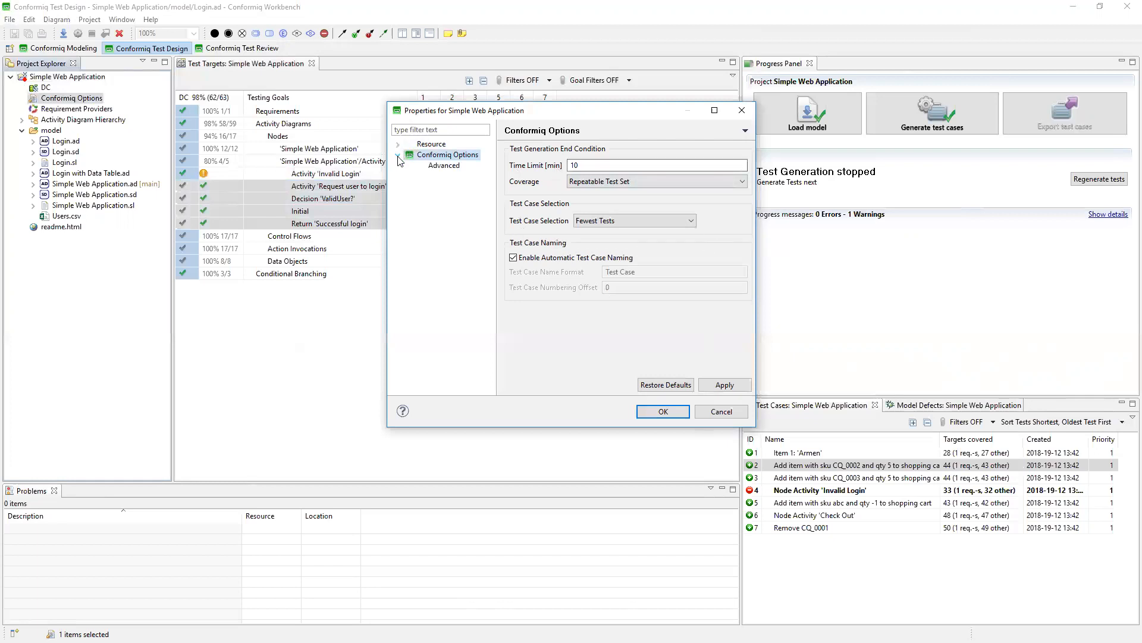
click(441, 166)
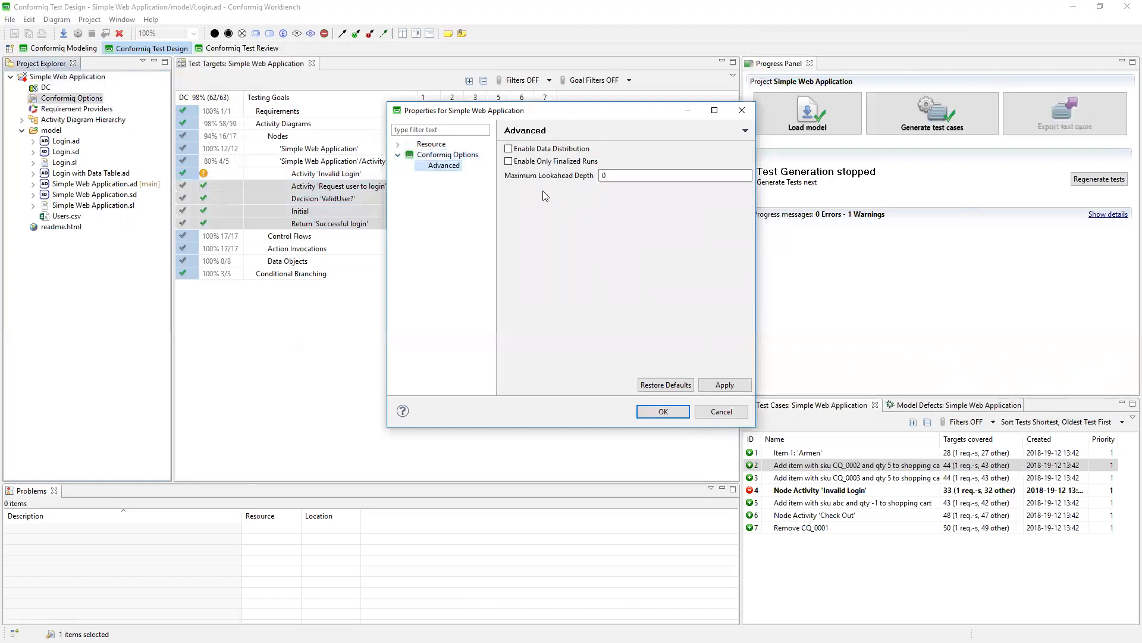
click(510, 161)
click(663, 412)
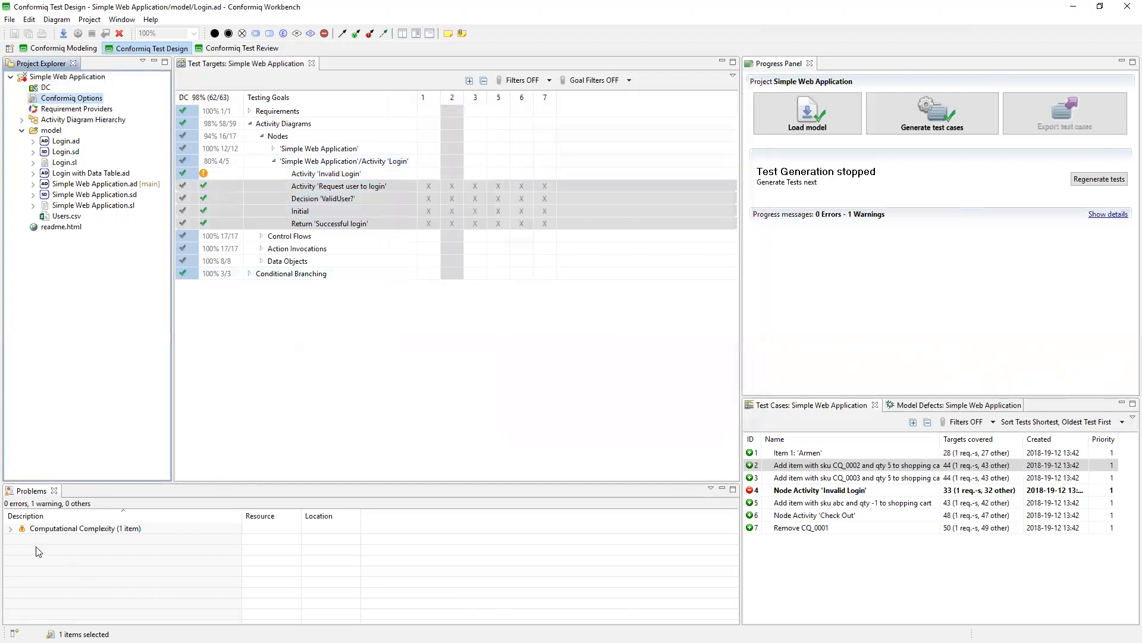
click(10, 529)
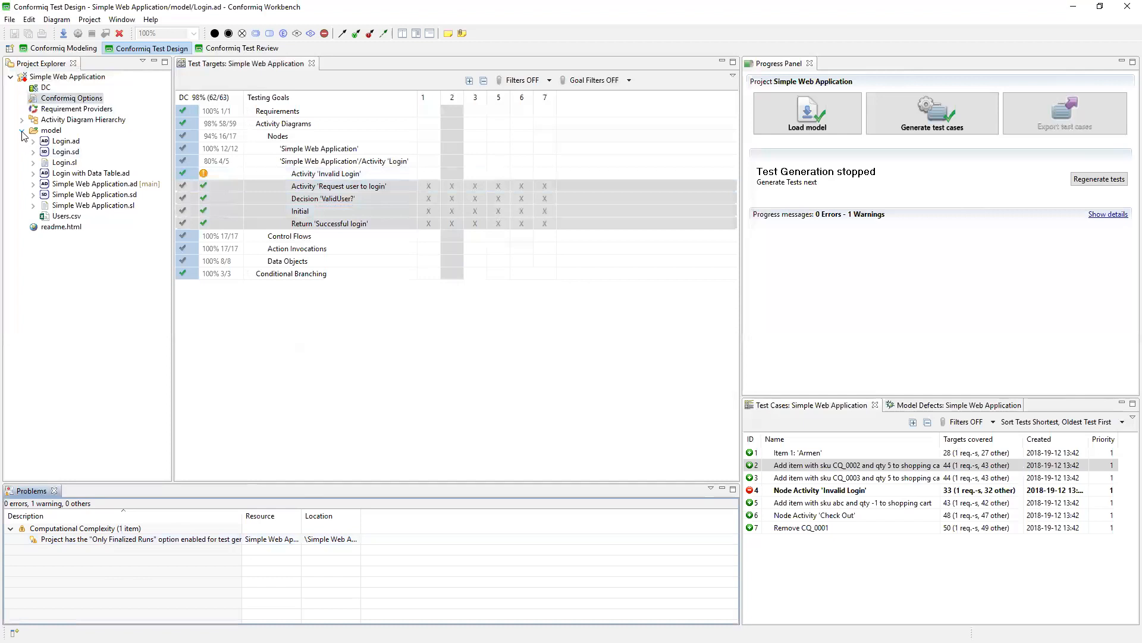
Create a test design configuration named Regression in the Simple Web Application project with the Default goal settings.
click(45, 89)
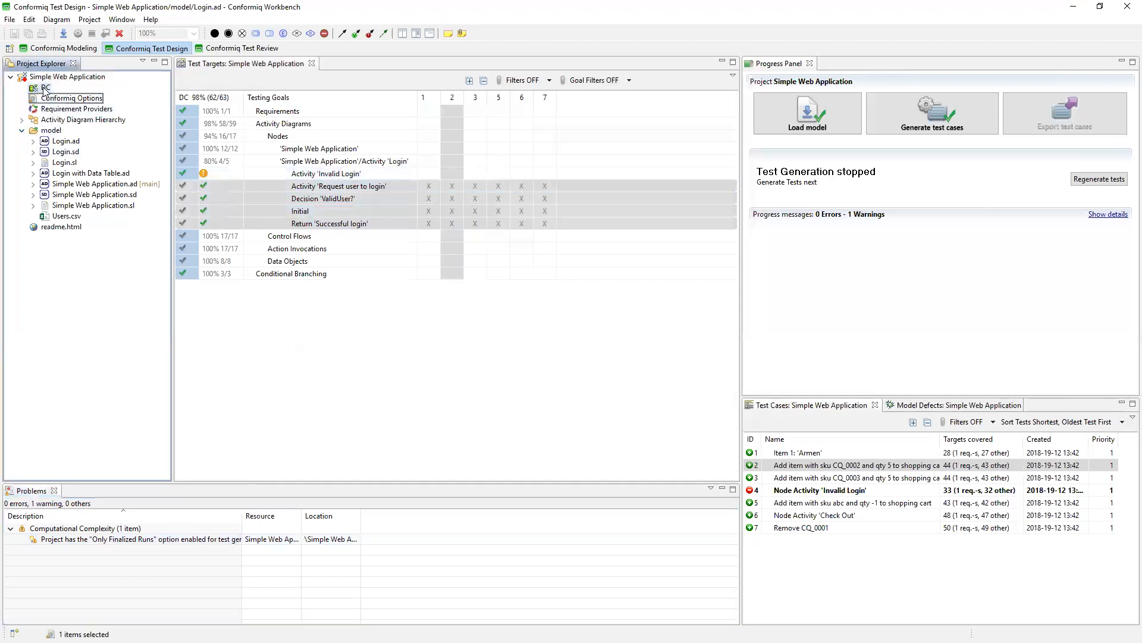
right_click(72, 77)
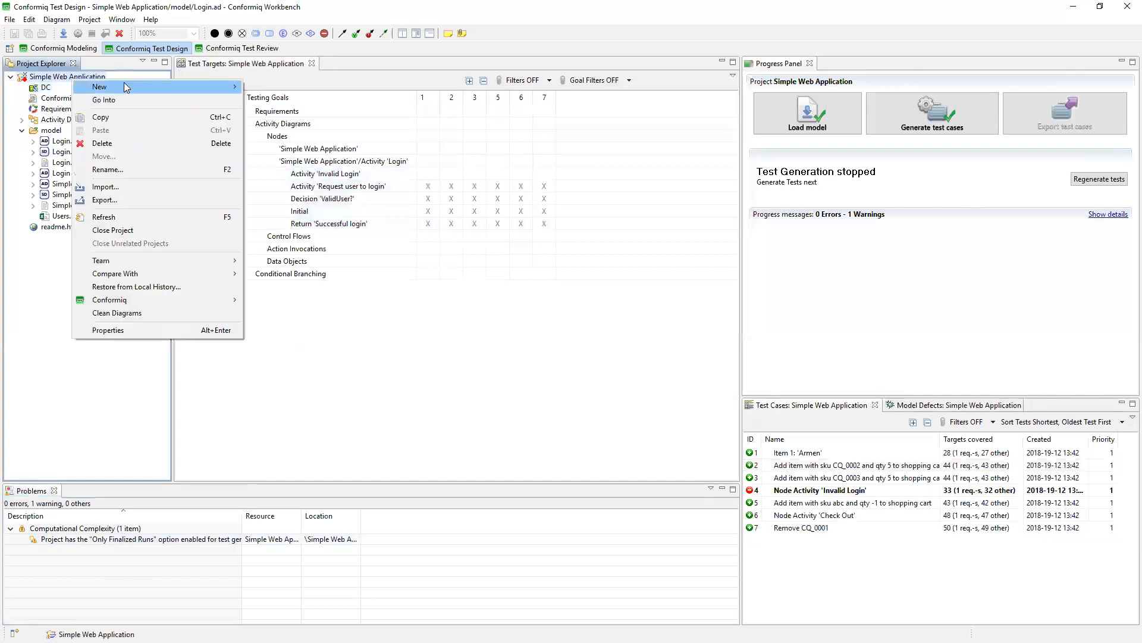
mouse_move(125, 87)
click(307, 170)
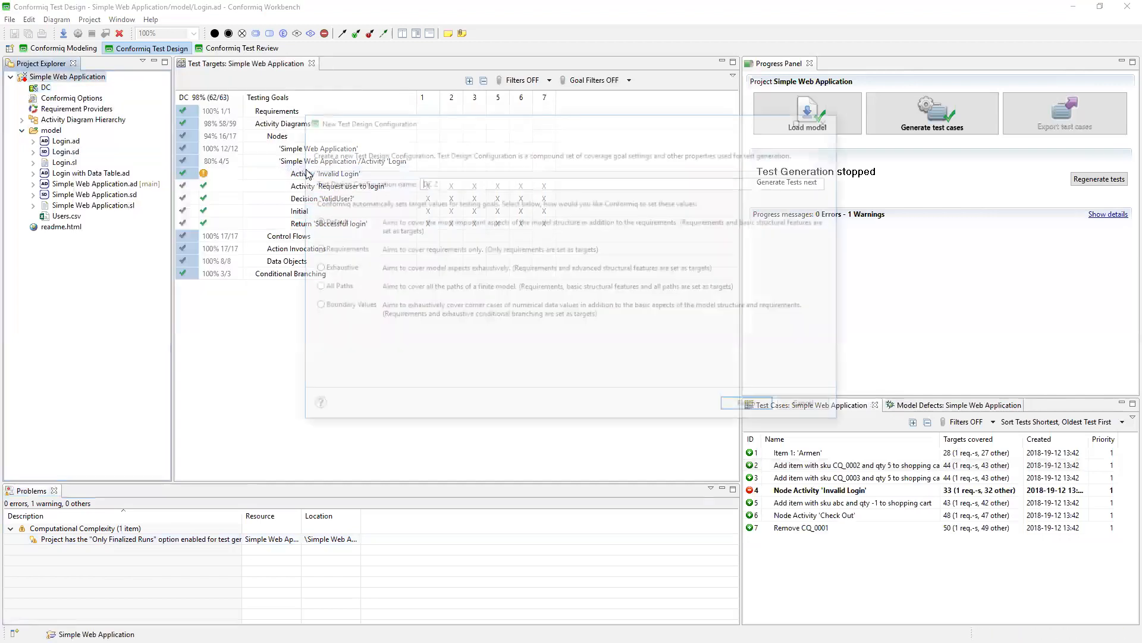
key(ctrl+a)
text(Regression)
click(767, 410)
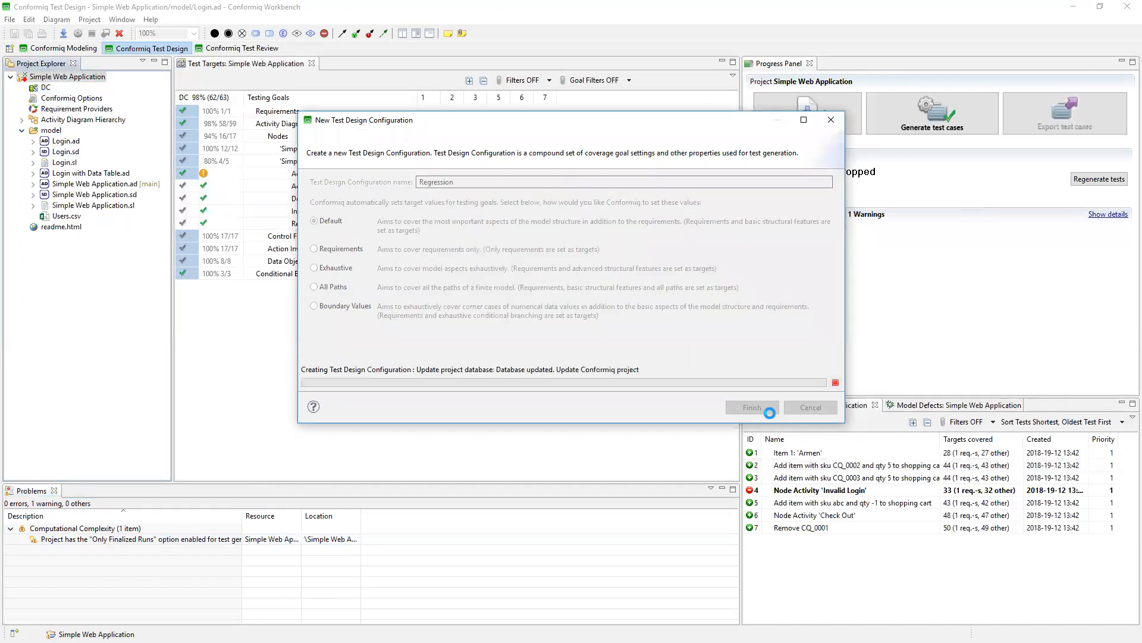
Rename the DC design configuration as Smoke Test.
click(47, 93)
right_click(47, 93)
click(107, 134)
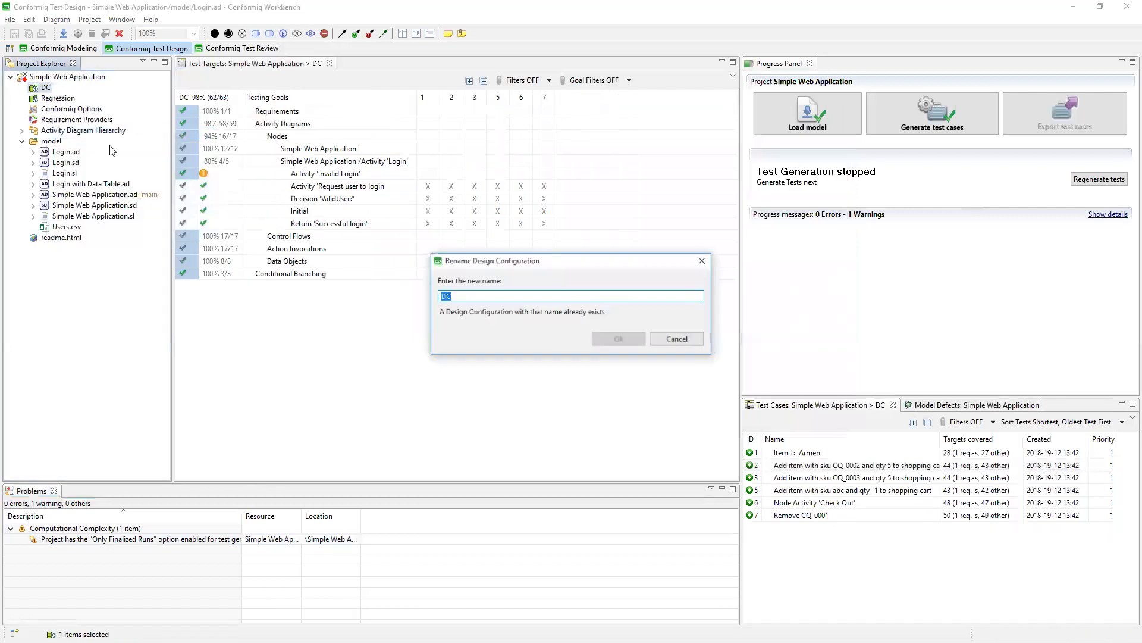
text(Proger)
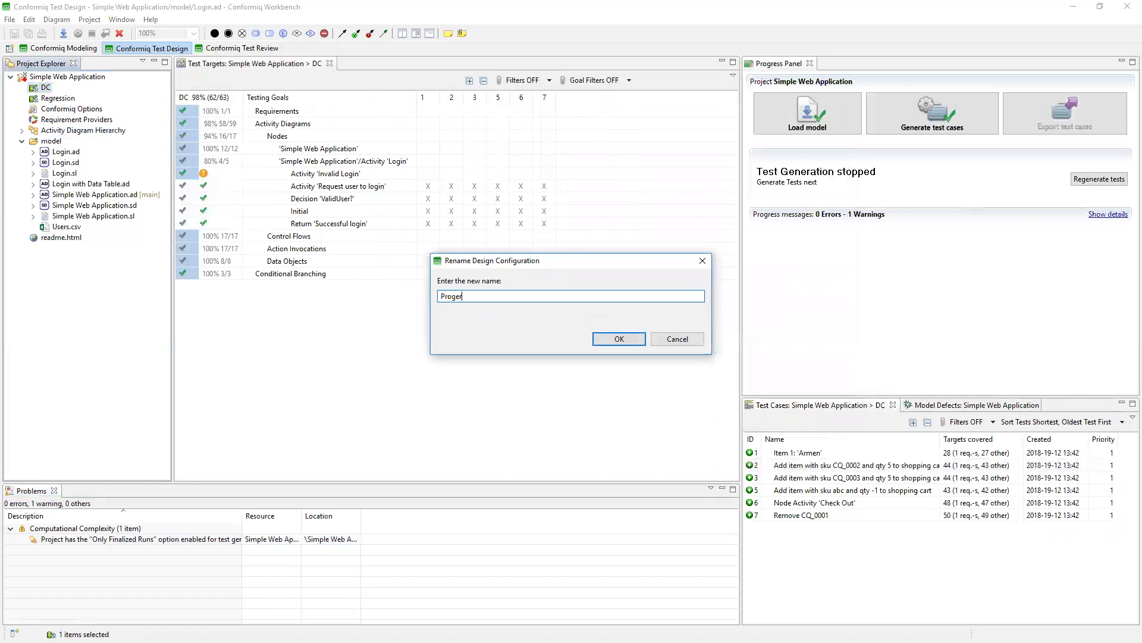
key(BackSpace)
key(BackSpace)
text(Sm)
click(624, 341)
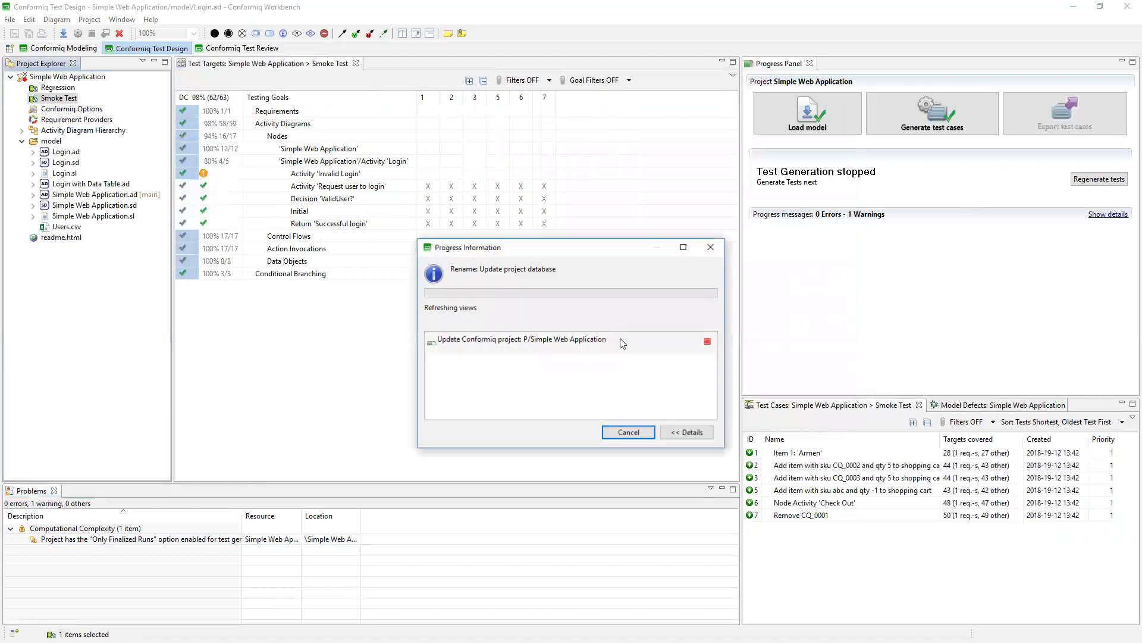
Compare the test targets of the Regression and Smoke Test configurations, separately and together at project level.
click(58, 88)
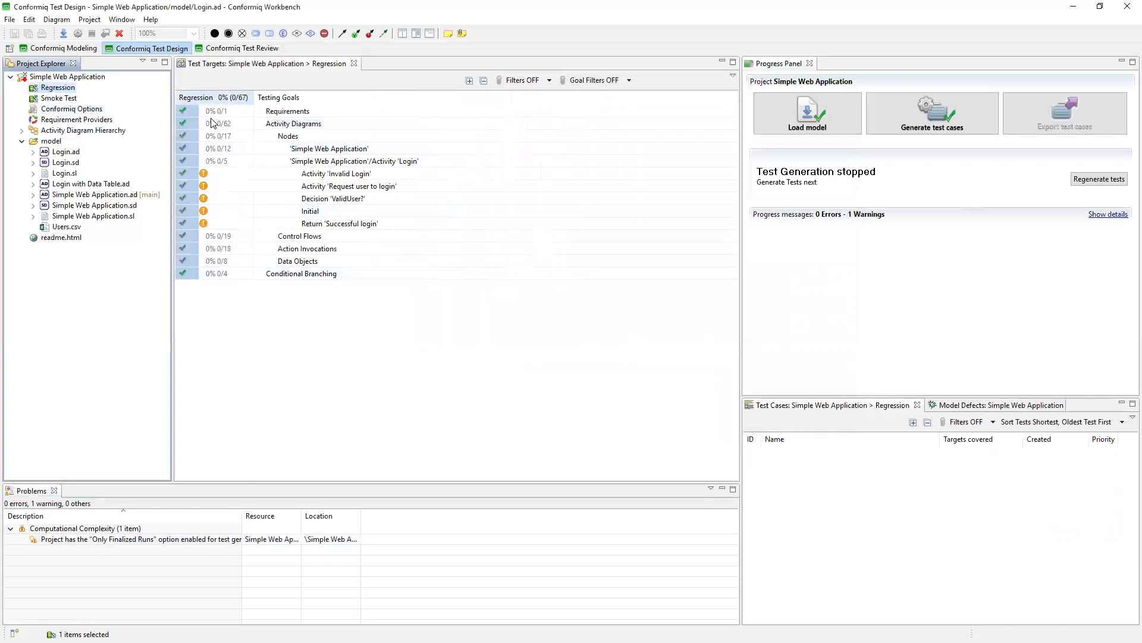
click(58, 98)
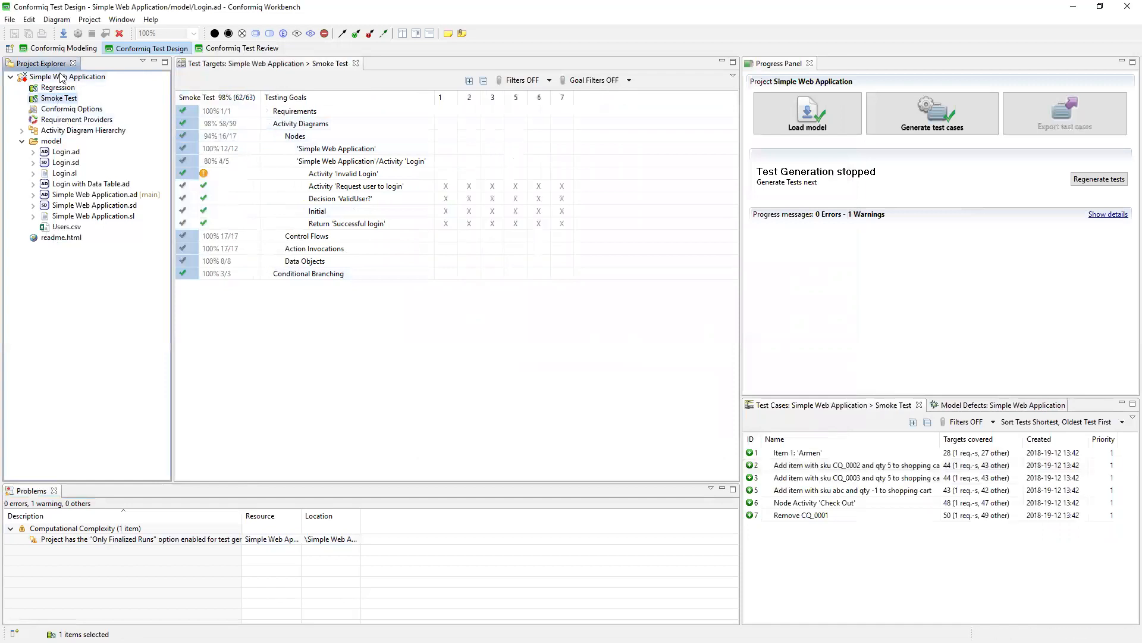
click(62, 77)
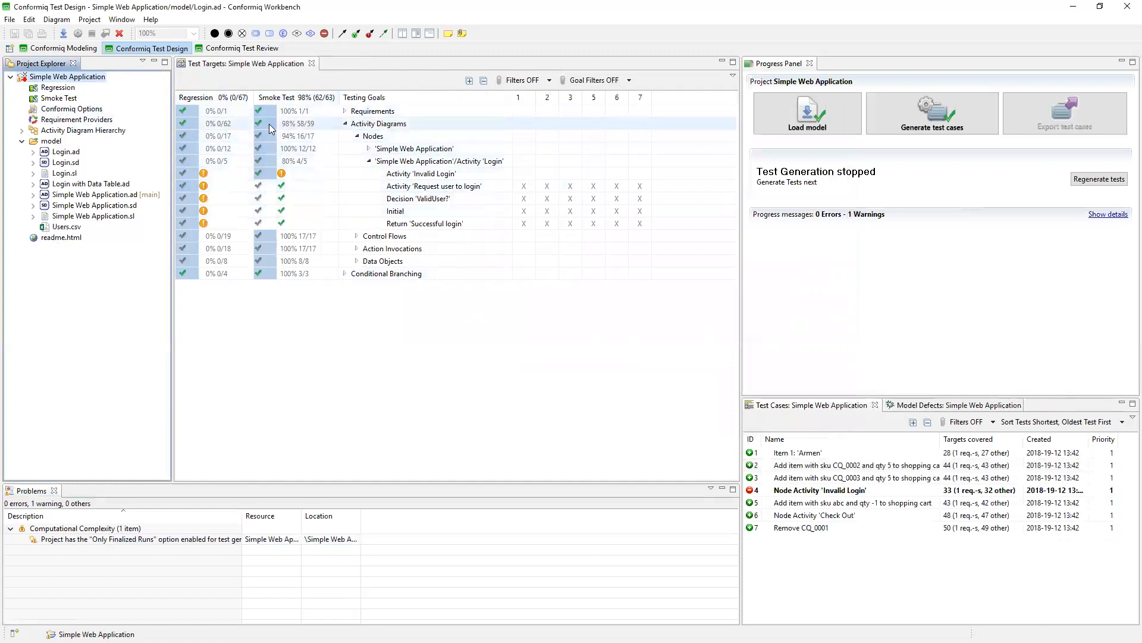
Set the Smoke Test goals for Activity Diagrams and Conditional Branching to DONT_CARE.
click(345, 123)
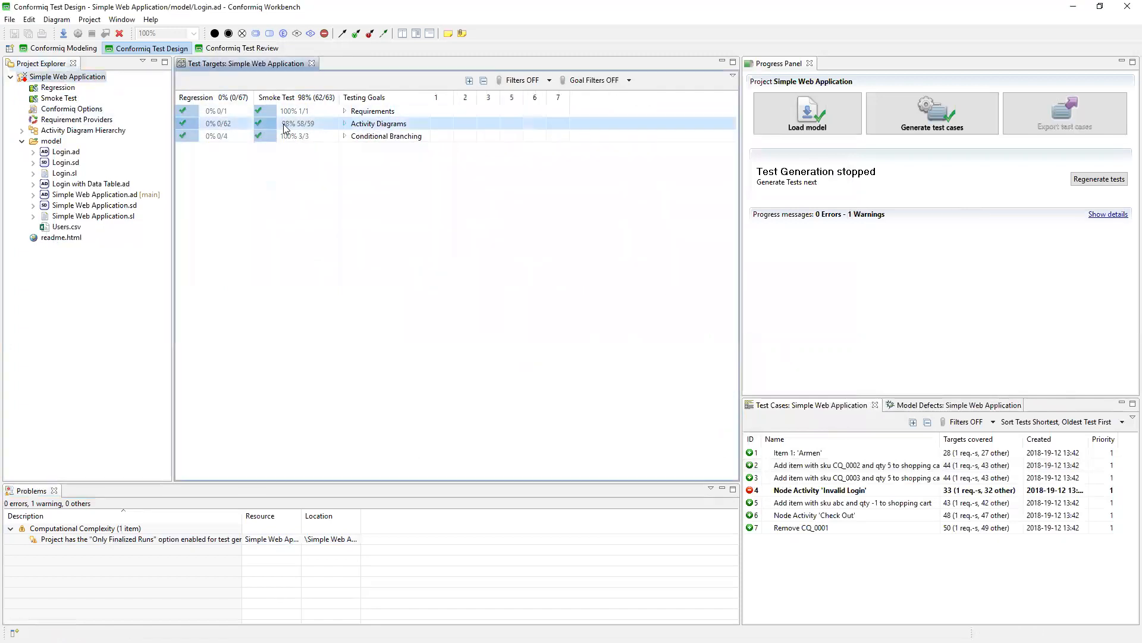
click(284, 128)
click(290, 117)
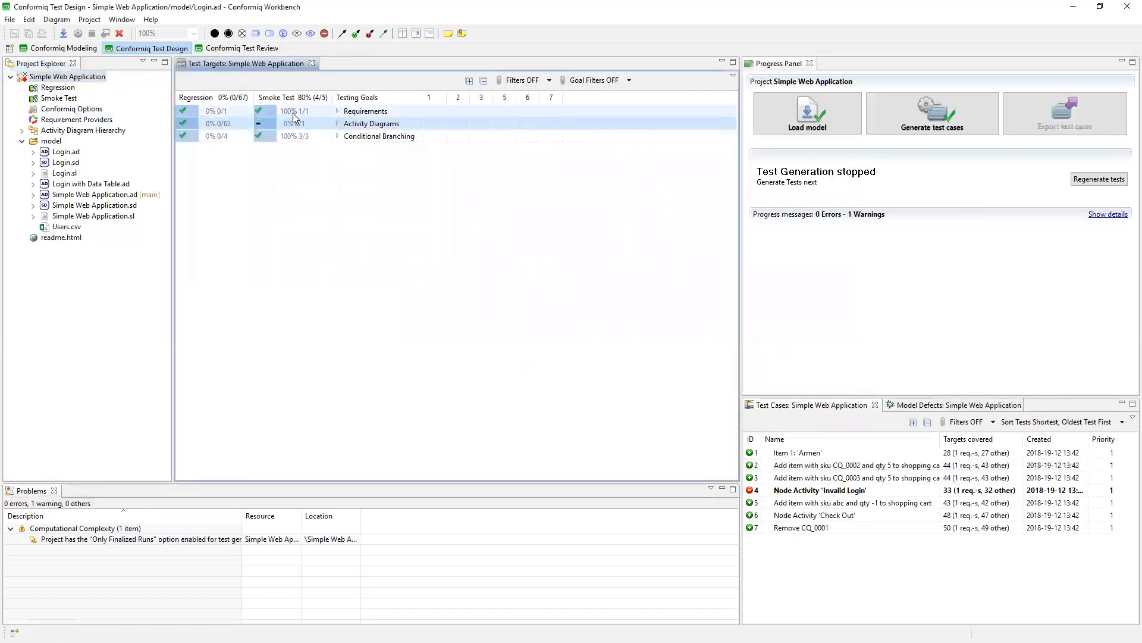
click(262, 137)
click(271, 140)
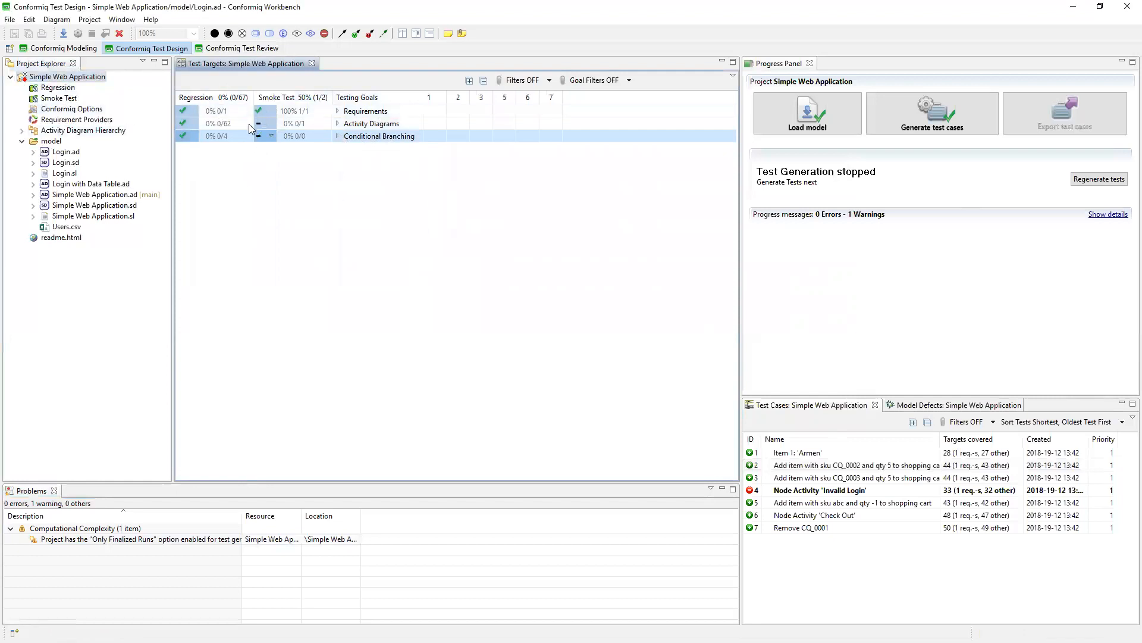
Rename the Regression design configuration as Full.
click(58, 87)
right_click(61, 88)
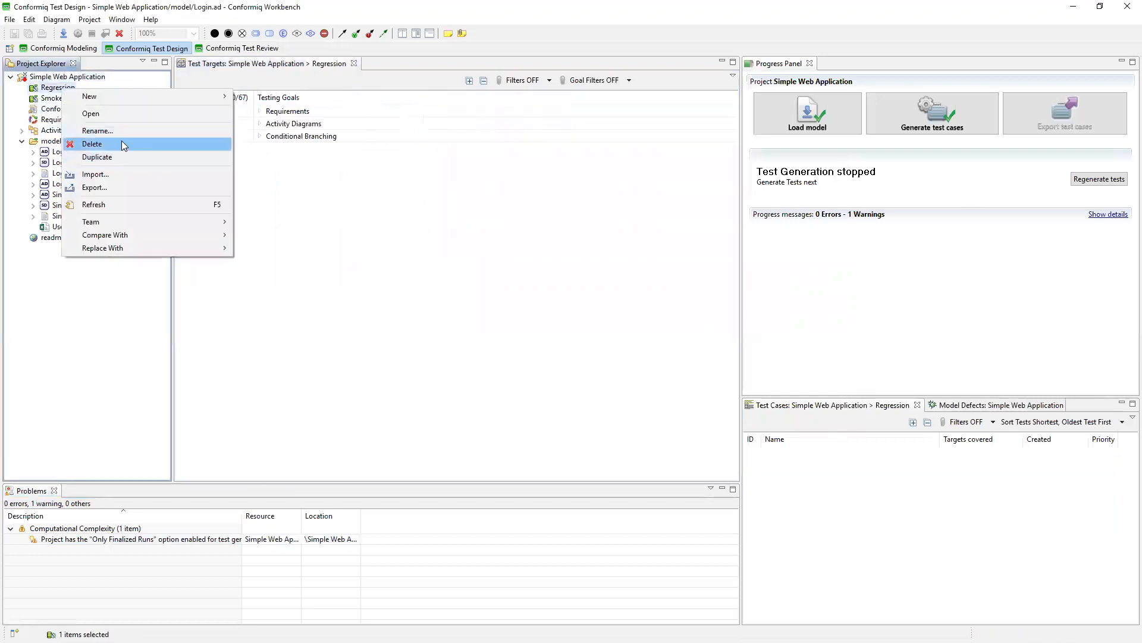
click(122, 131)
text(Full)
key(Return)
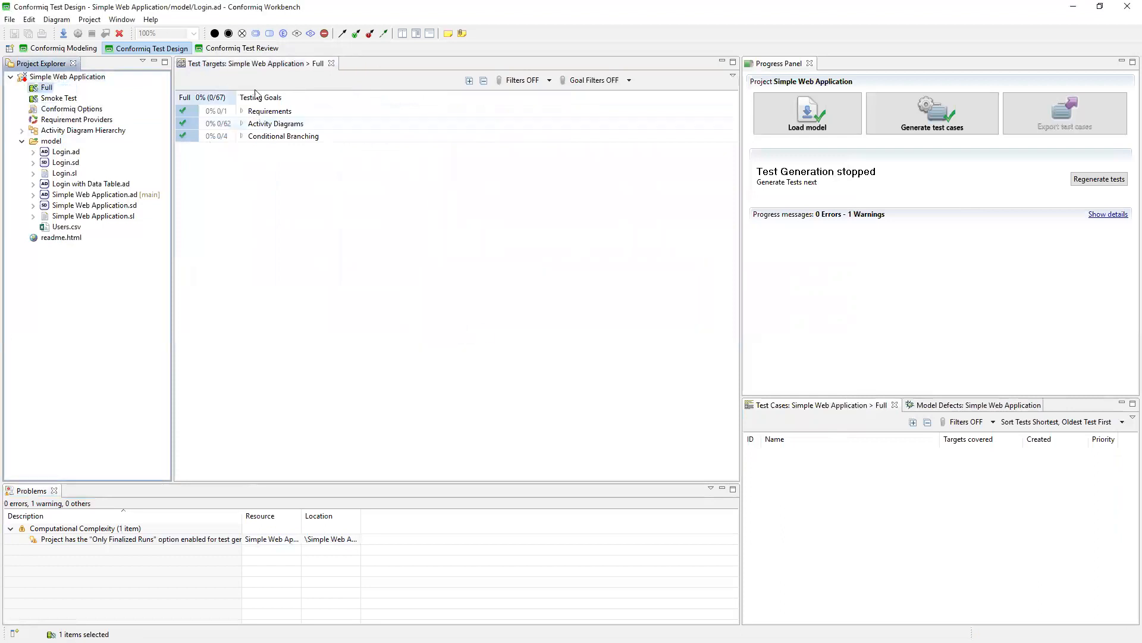
Compare the targets and test cases of the Full and Smoke Test configurations, finishing at project level.
click(45, 100)
click(46, 90)
click(47, 101)
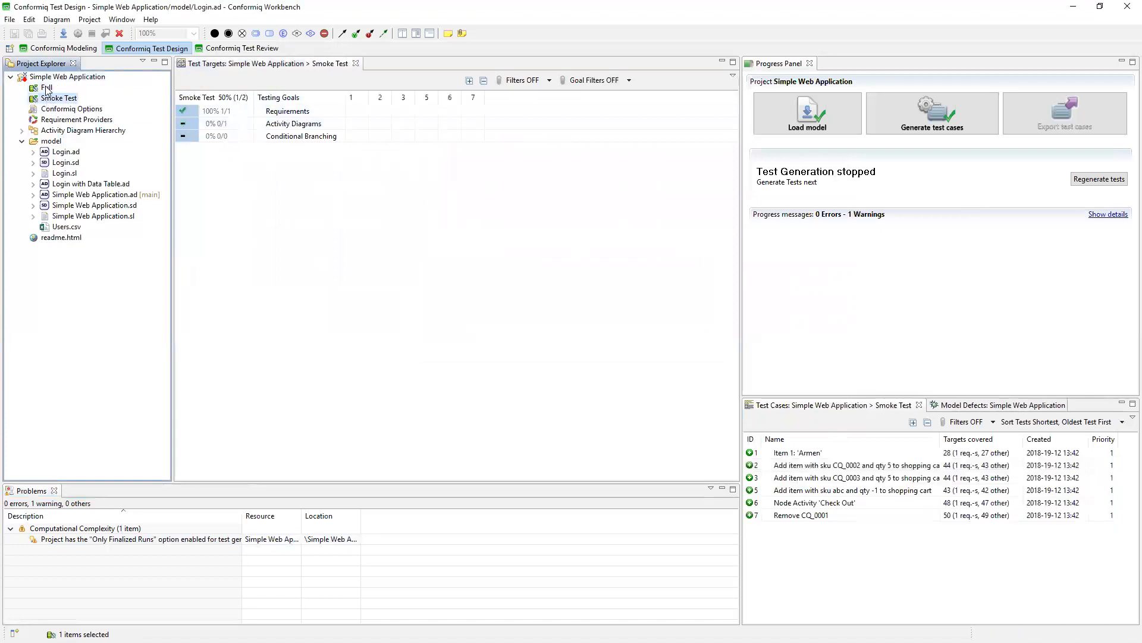
click(47, 90)
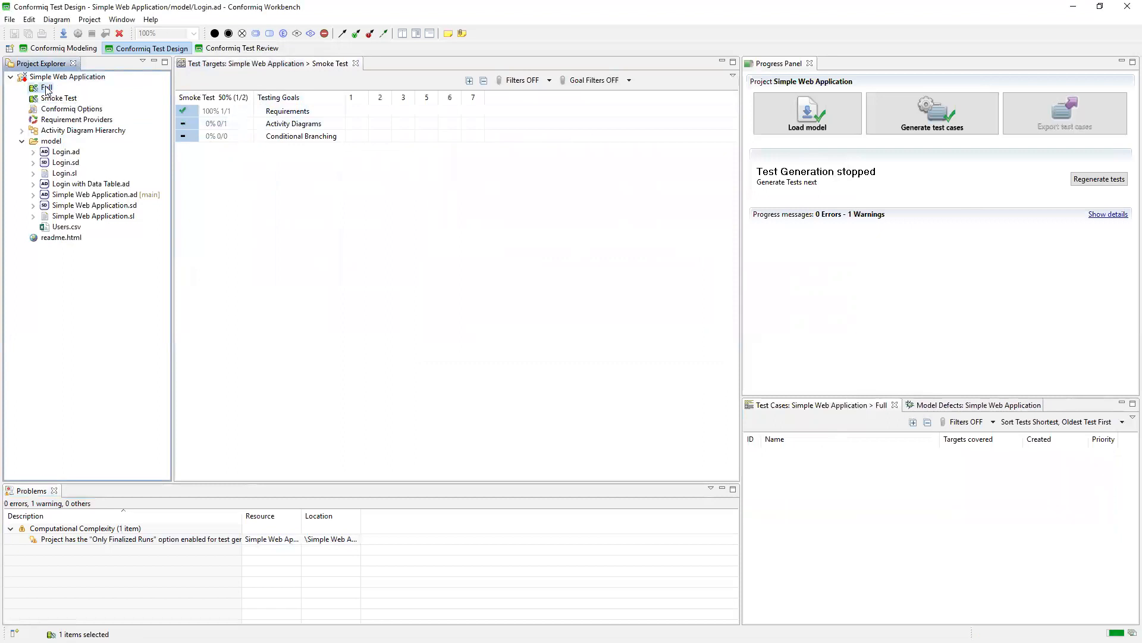
click(58, 98)
click(71, 78)
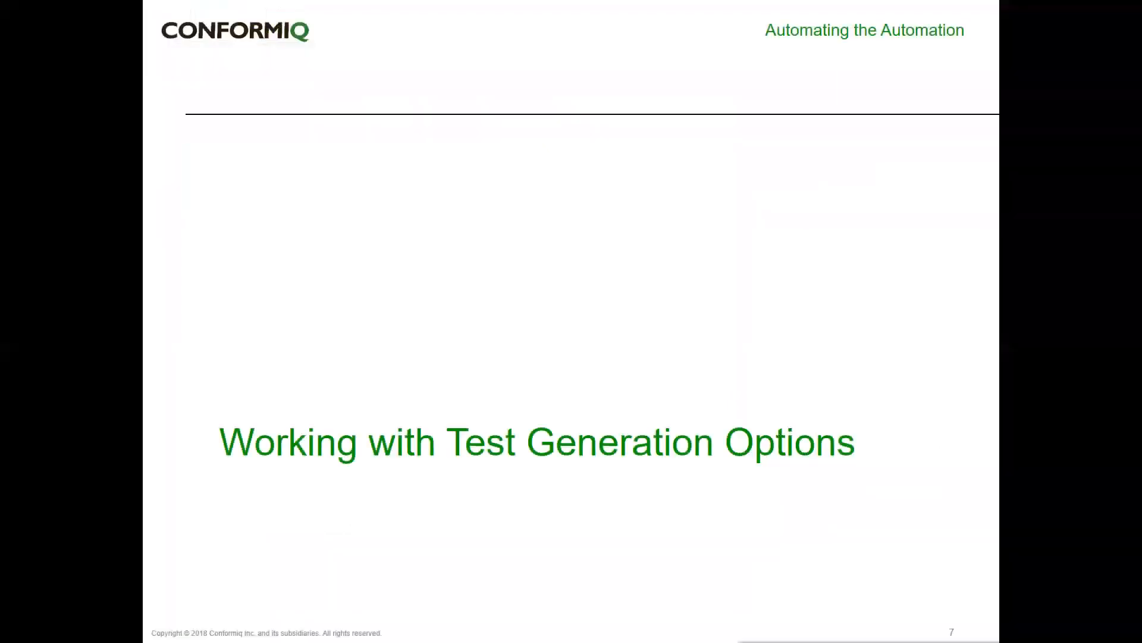
key(Right)
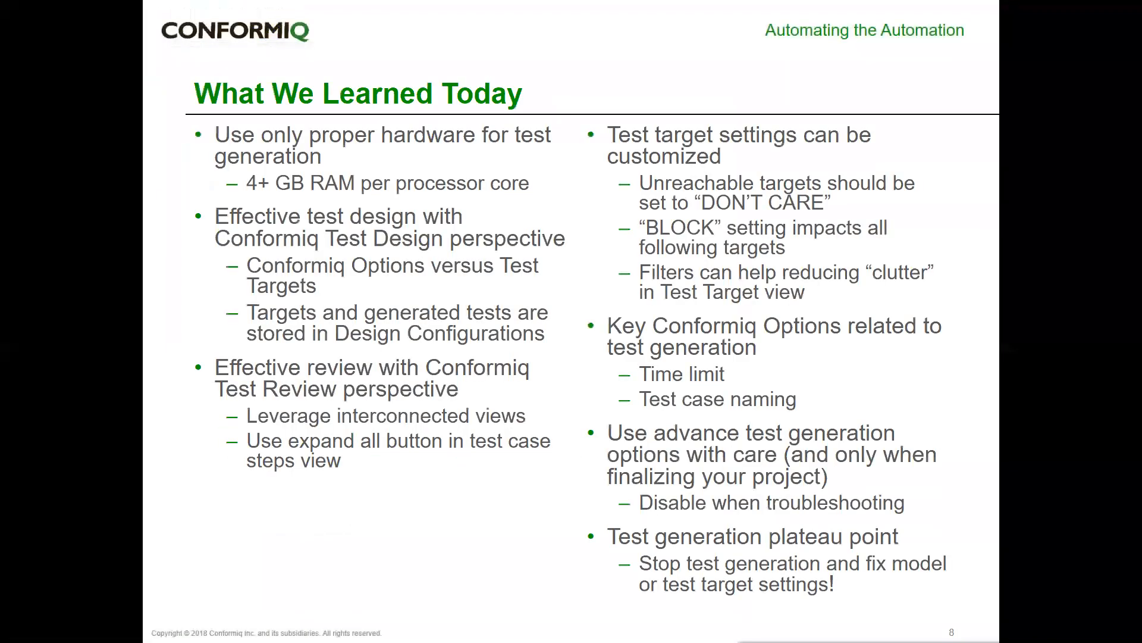